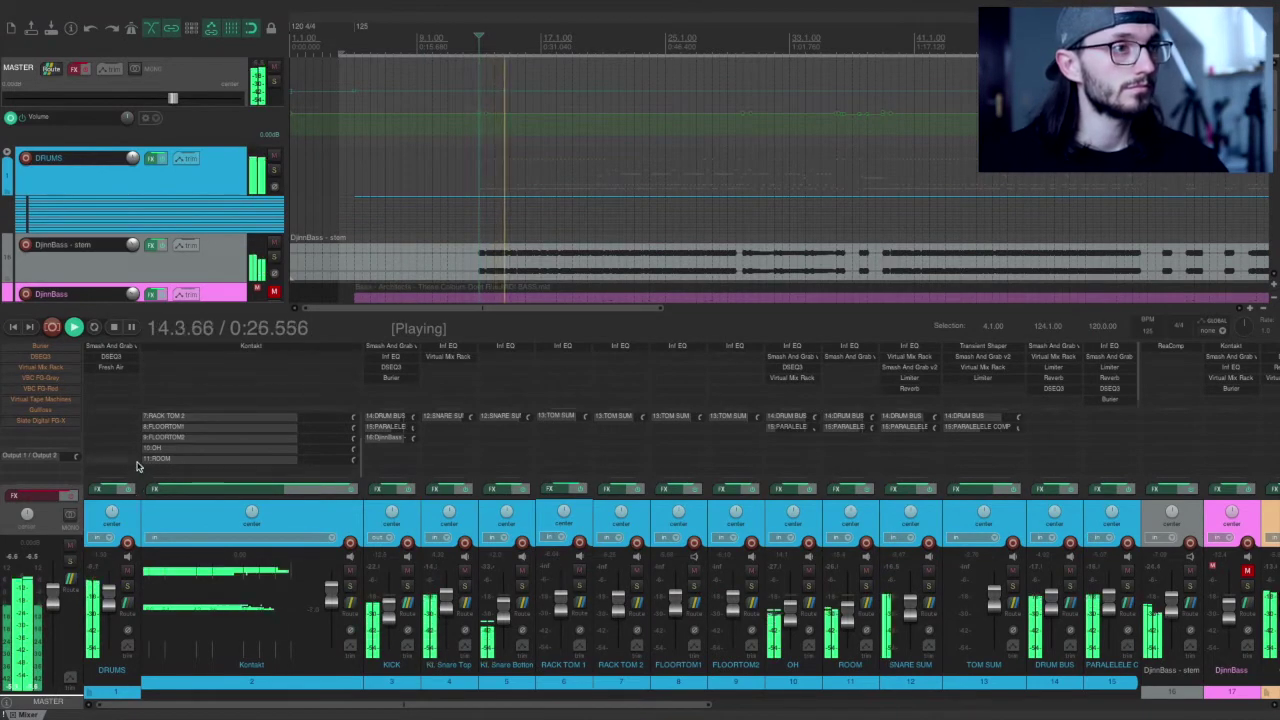
- Compare the playing mix with the master effects chain enabled and bypassed, leave the chain enabled, and stop playback
click(71, 497)
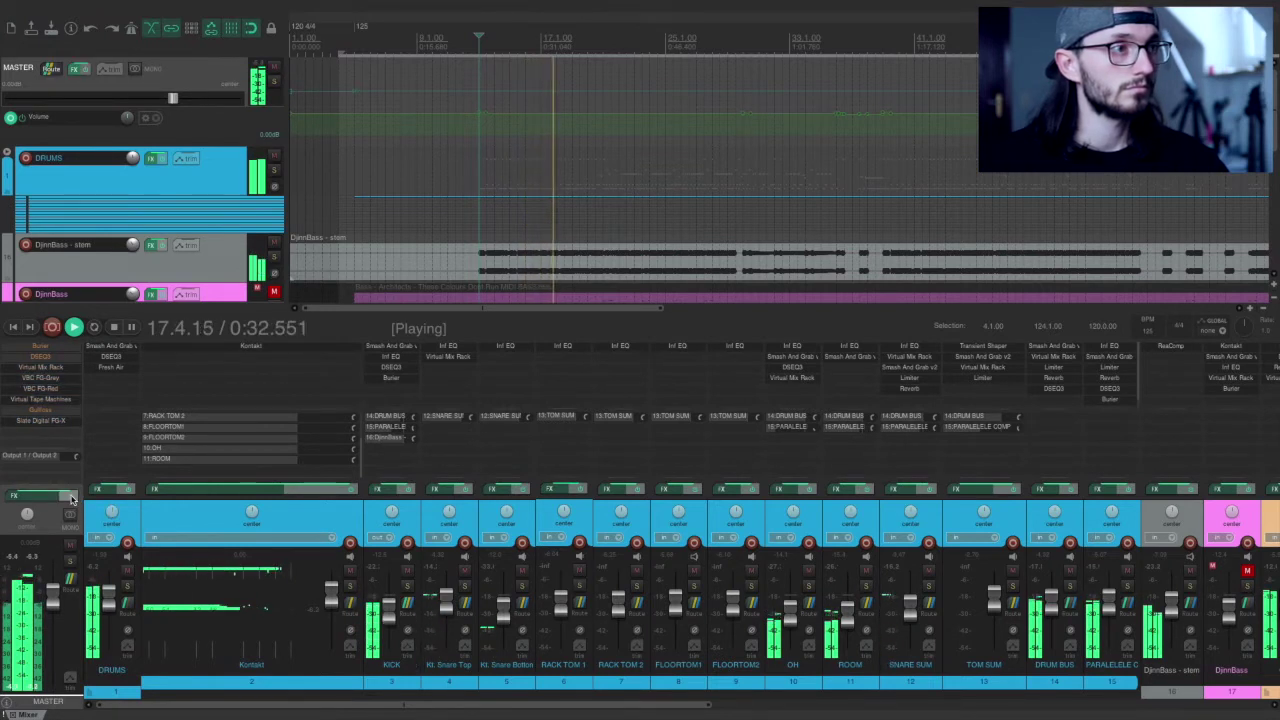
click(71, 497)
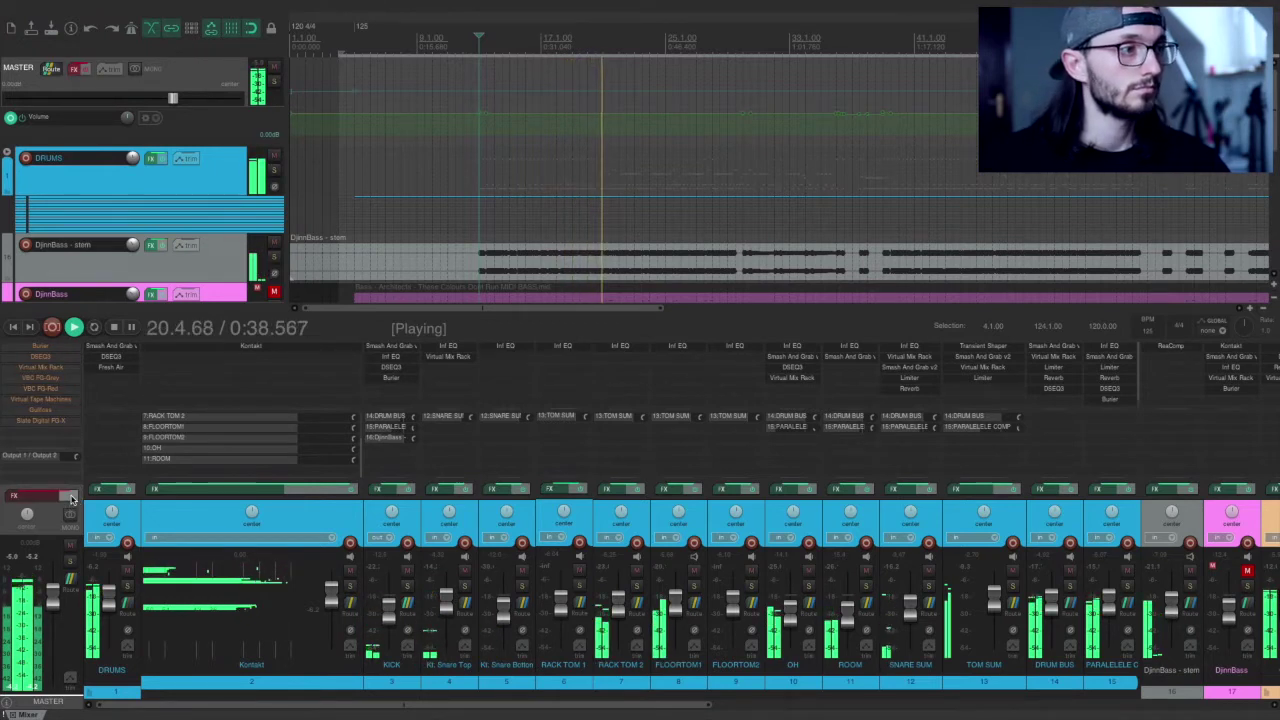
click(71, 497)
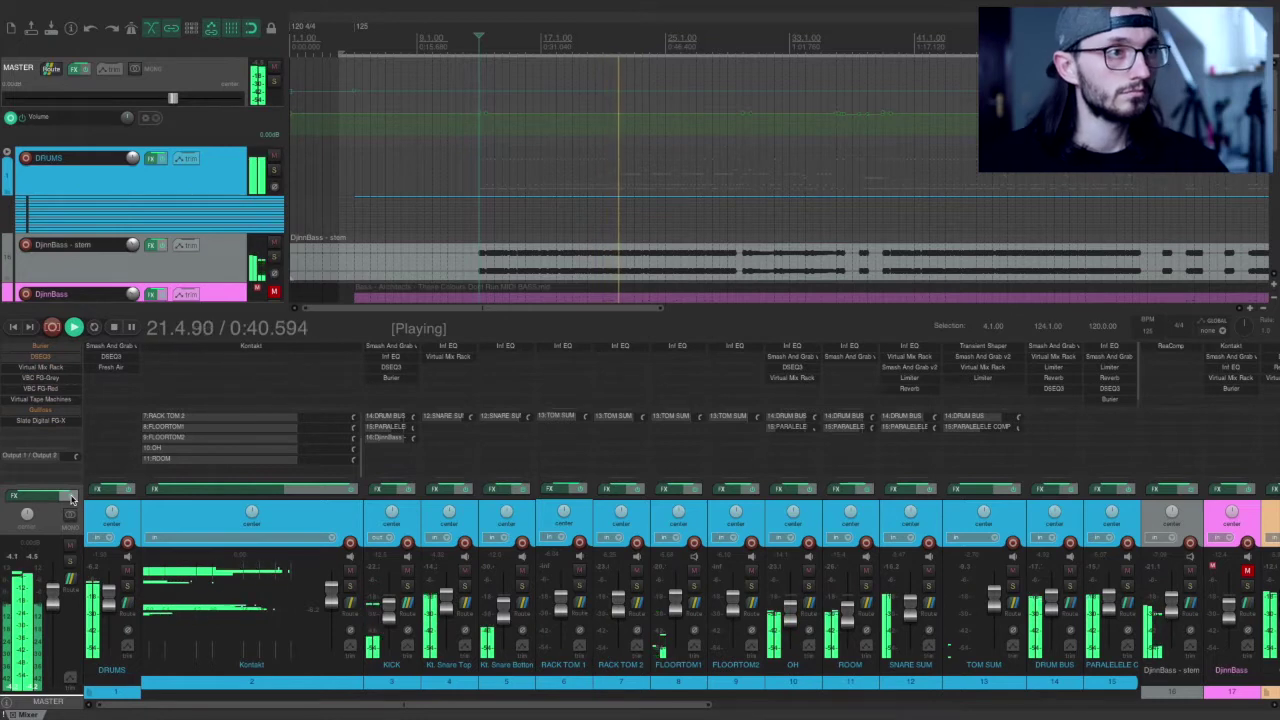
key(space)
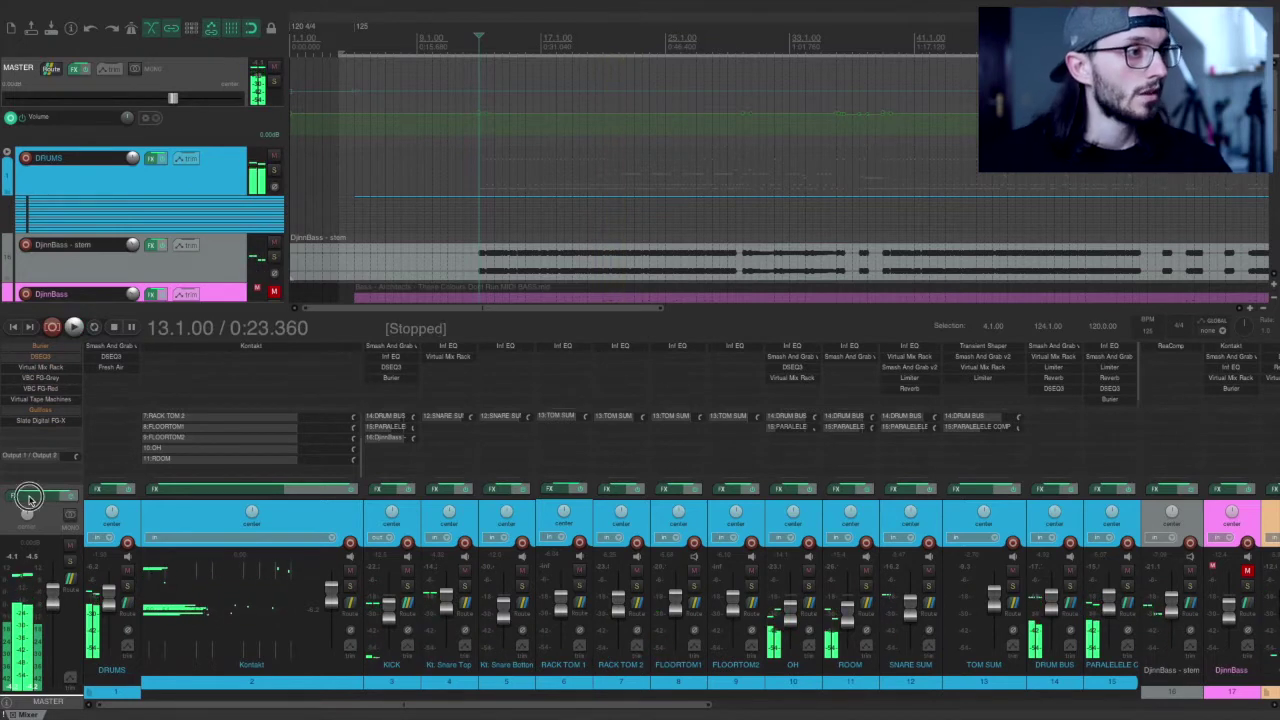
- Open Virtual Mix Rack in the master track's effects chain and examine the FG-N module's filter, frequency and gain settings
click(33, 497)
click(391, 159)
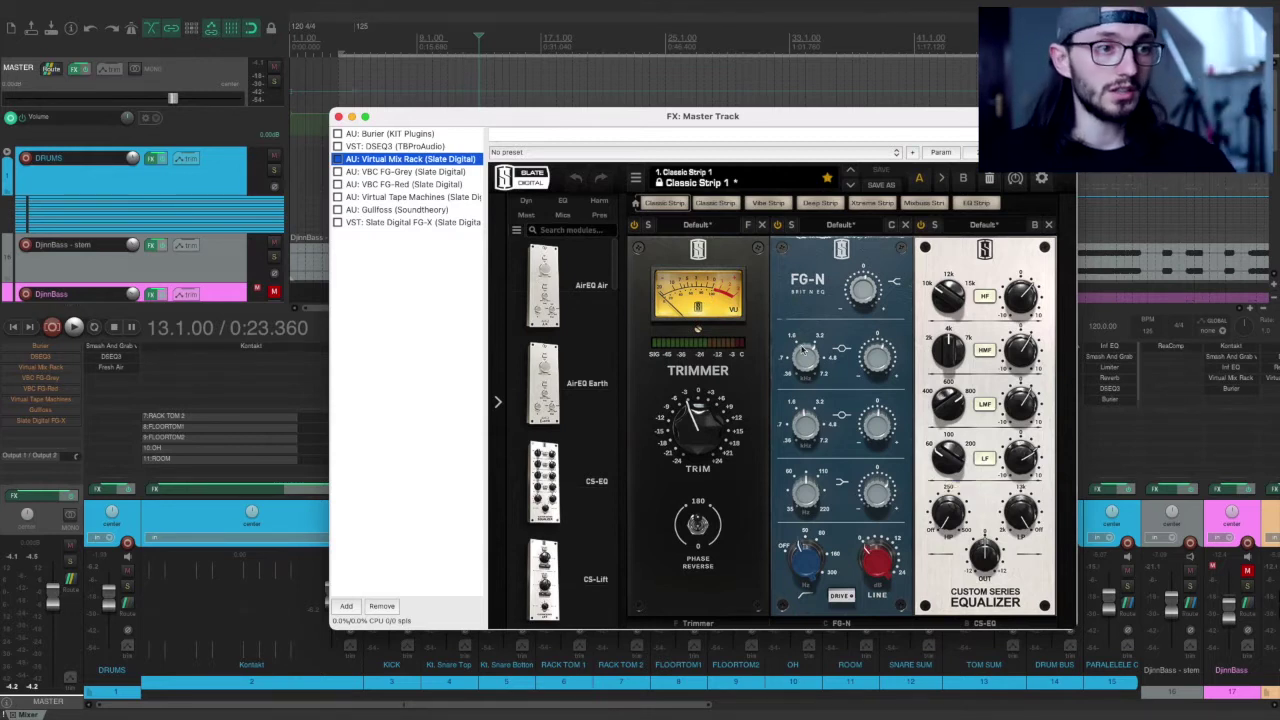
mouse_move(806, 566)
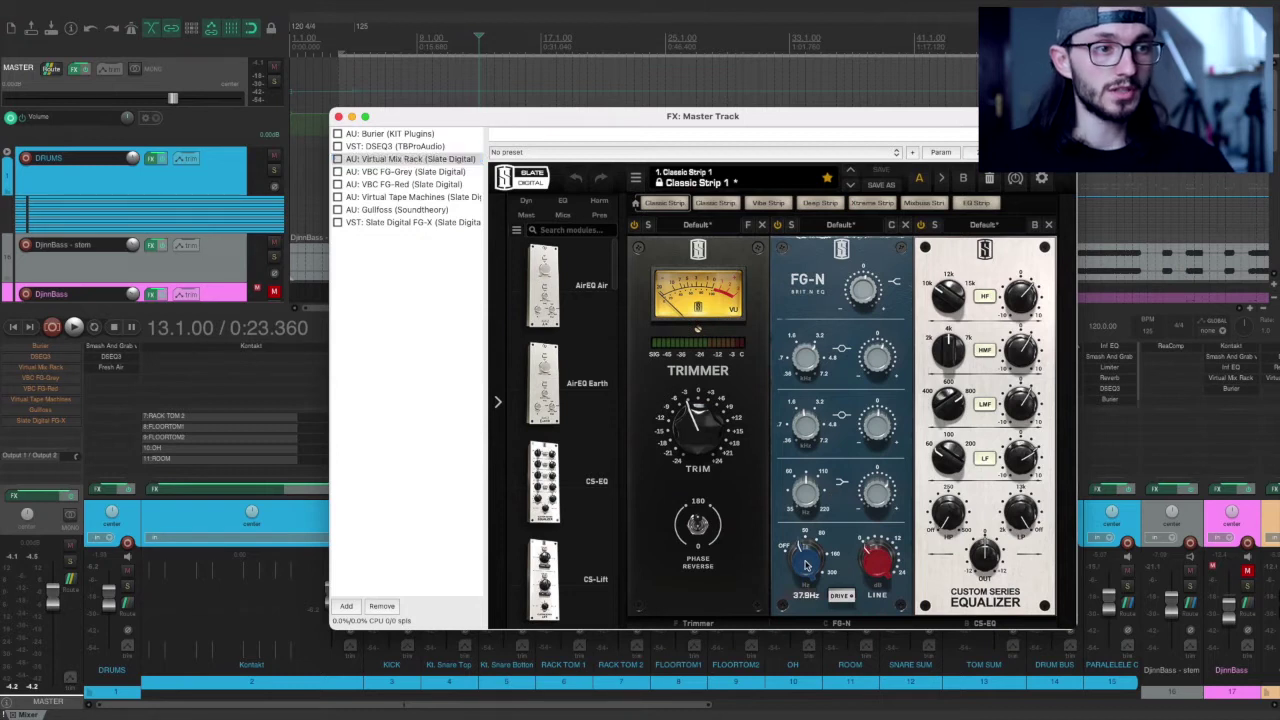
mouse_move(814, 497)
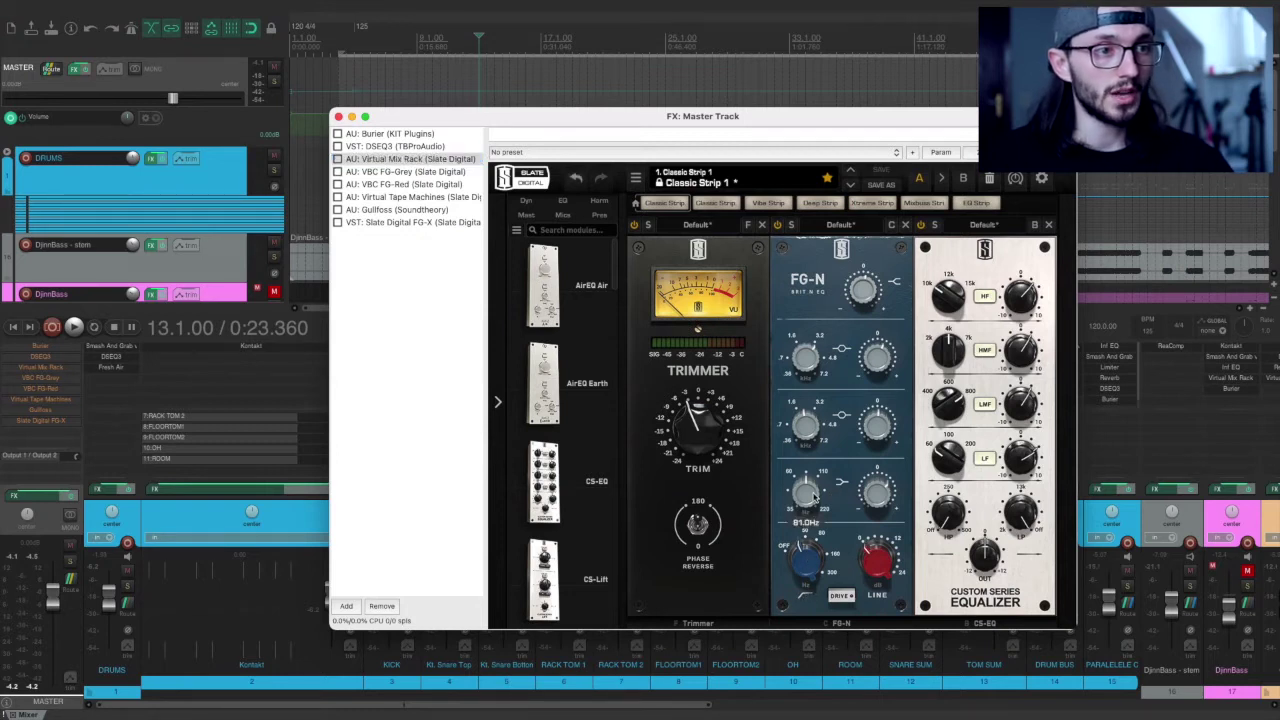
mouse_move(878, 497)
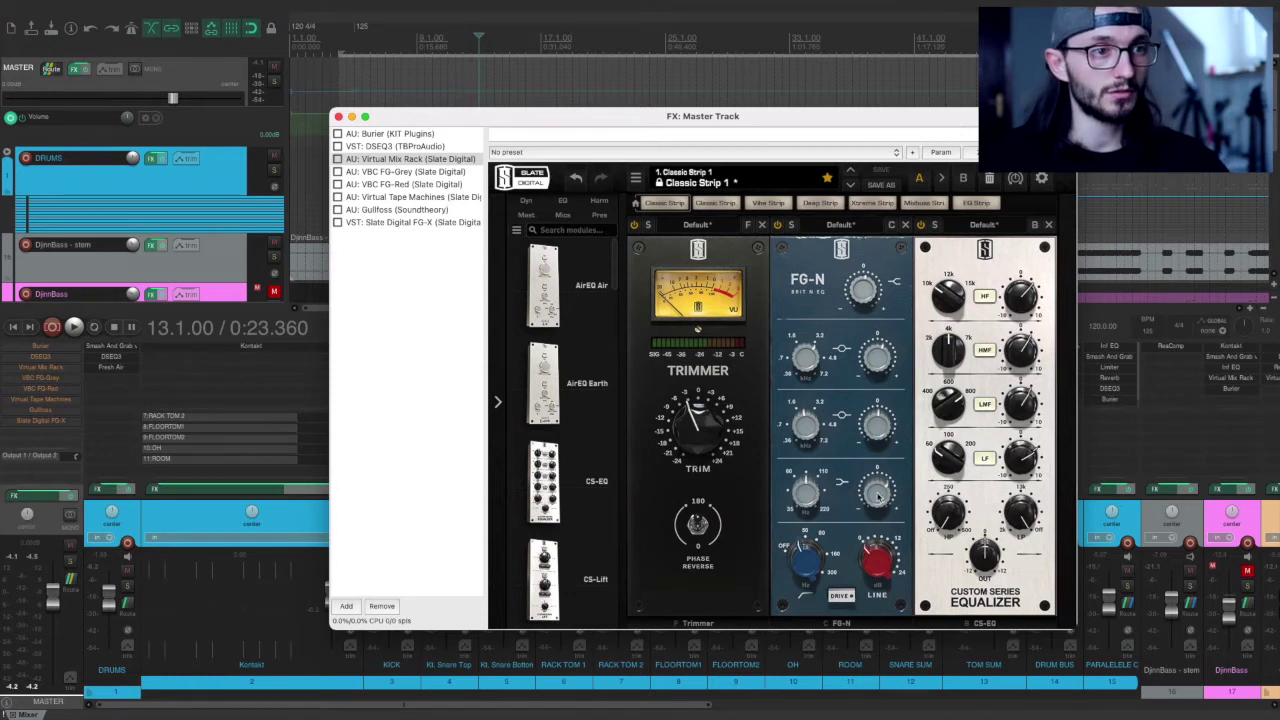
mouse_move(805, 430)
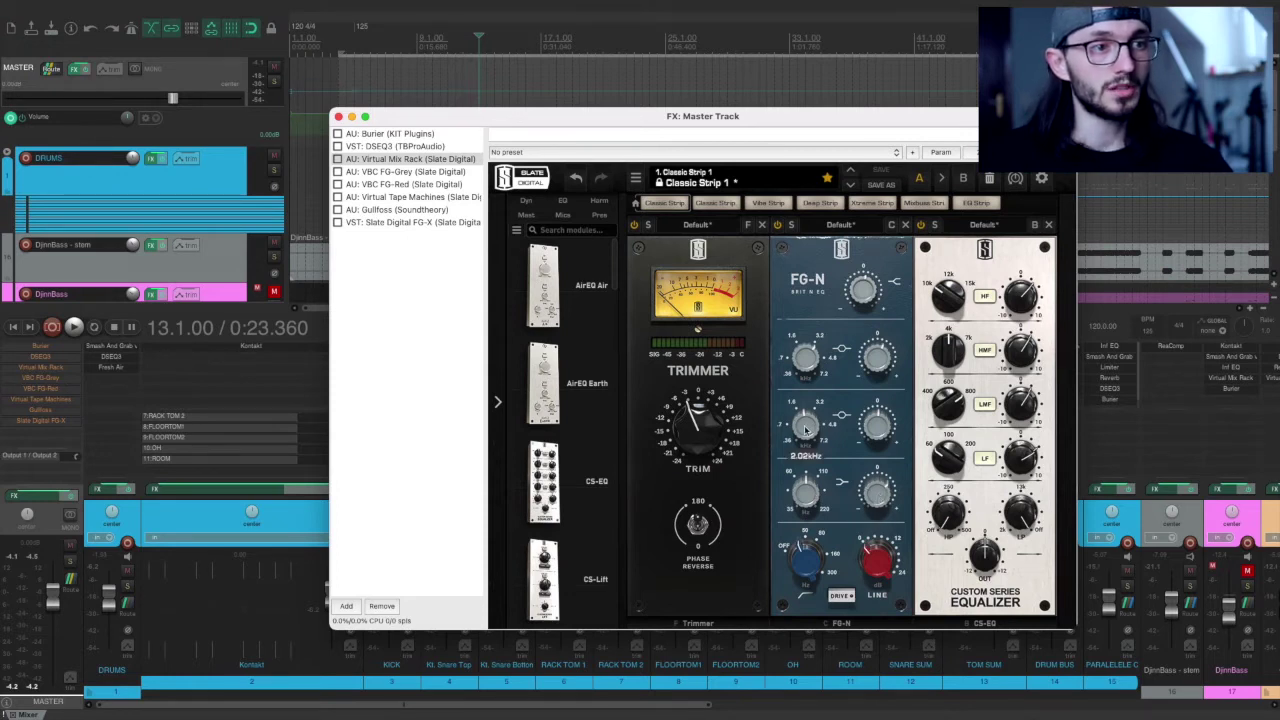
mouse_move(875, 425)
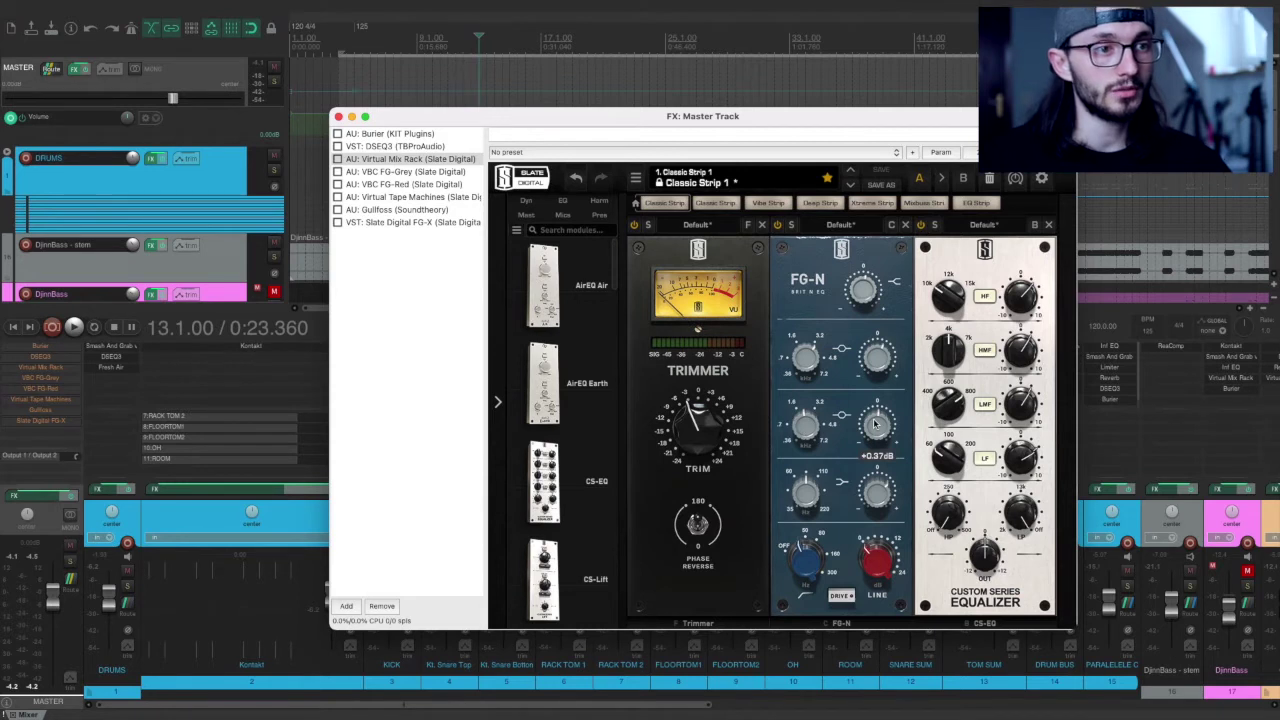
mouse_move(810, 366)
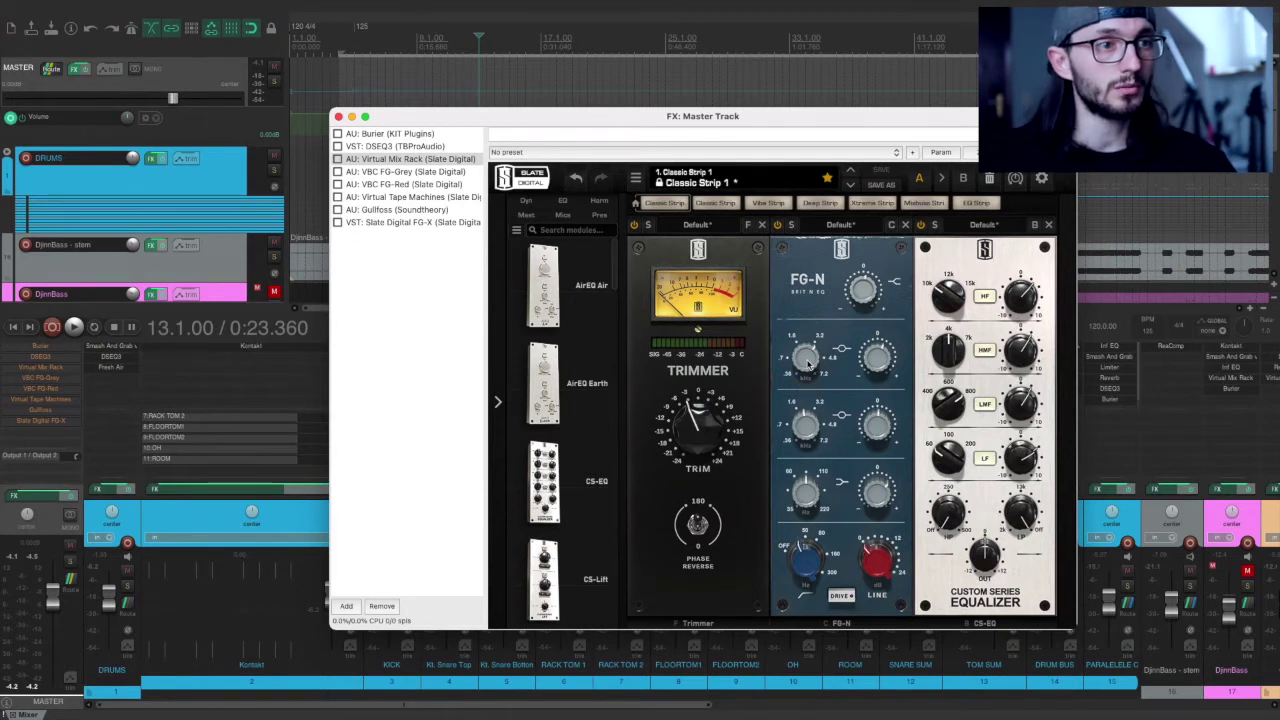
mouse_move(879, 357)
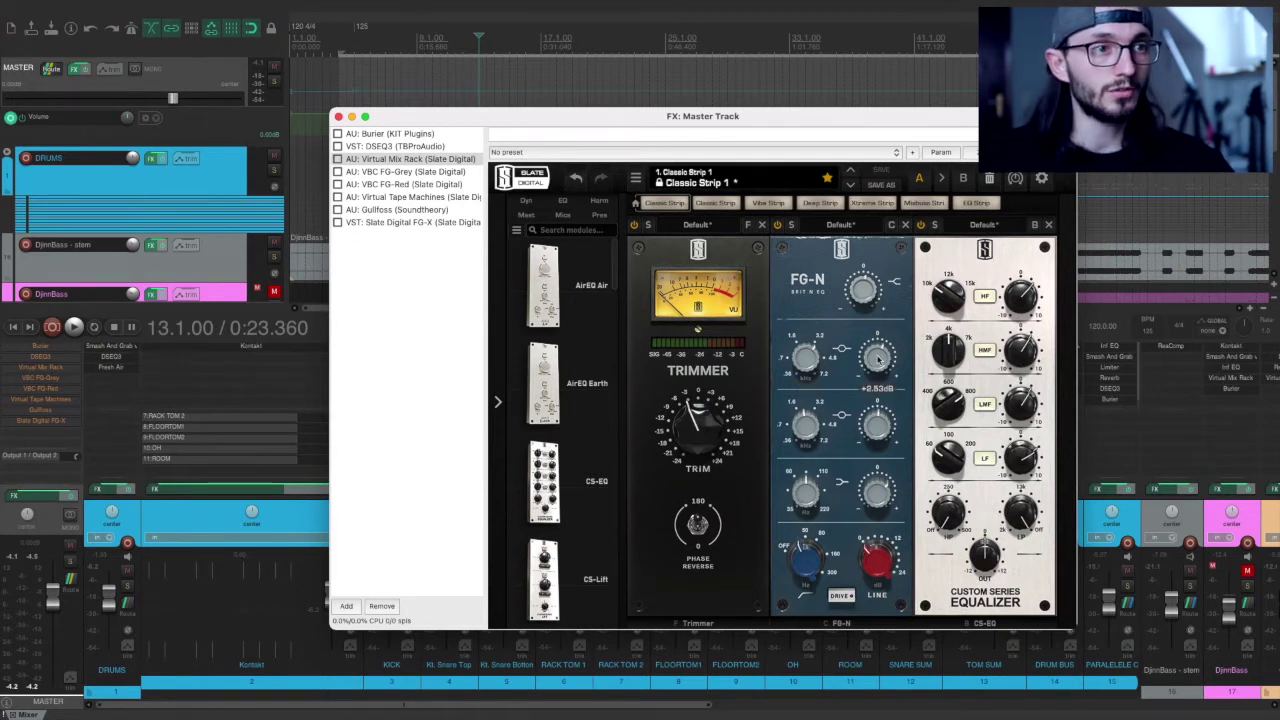
mouse_move(874, 296)
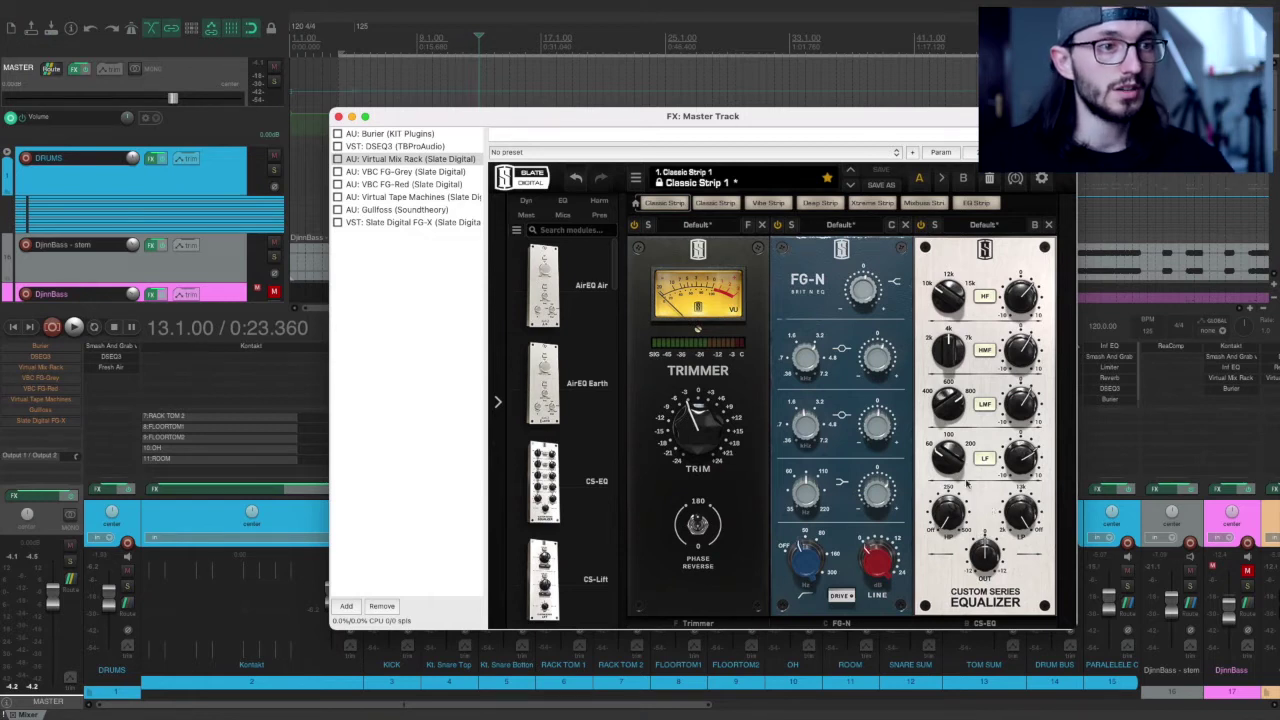
- Examine the frequency and gain settings of the LF, LMF, HMF and HF bands in the Custom Series Equalizer module
mouse_move(951, 462)
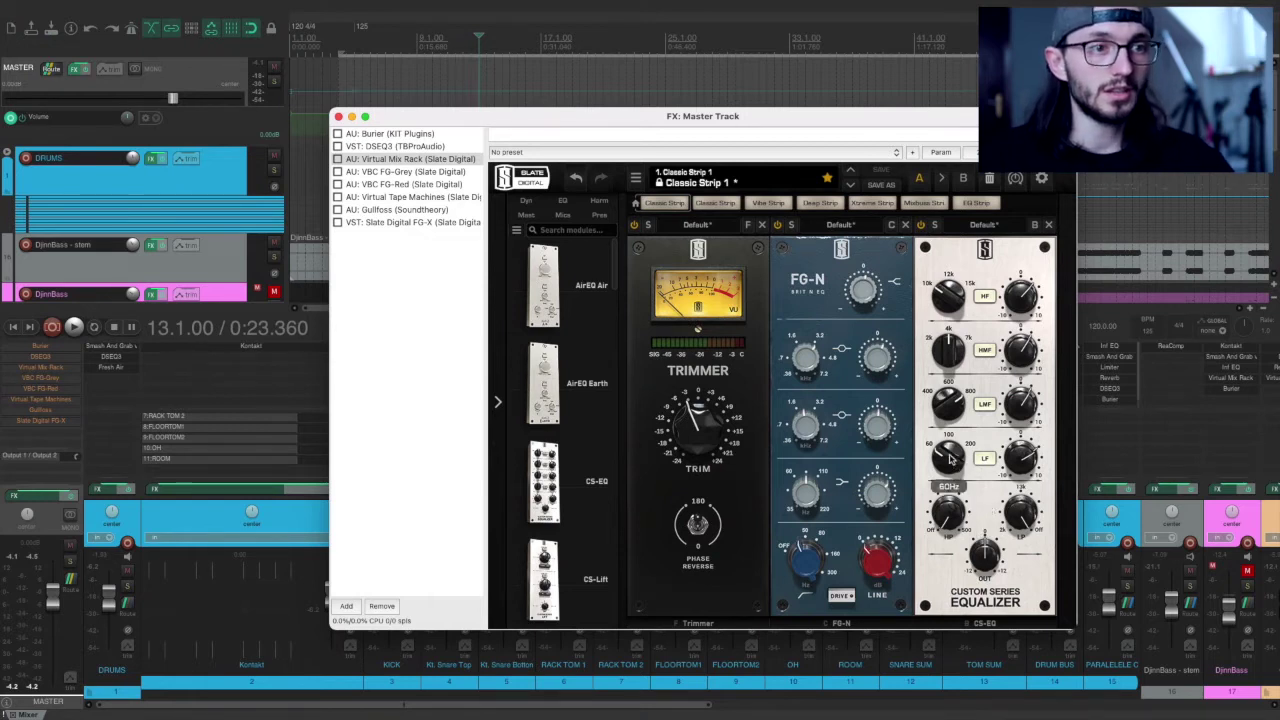
mouse_move(1025, 463)
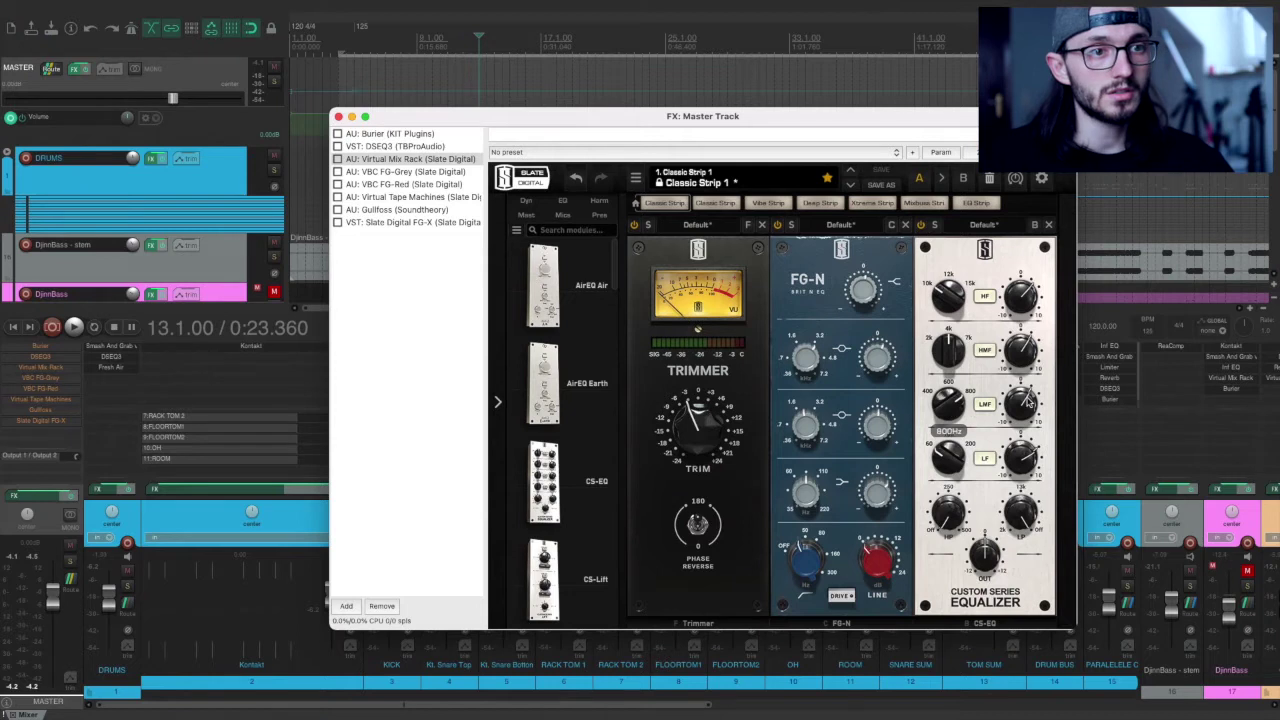
mouse_move(1027, 402)
mouse_move(955, 357)
mouse_move(1022, 350)
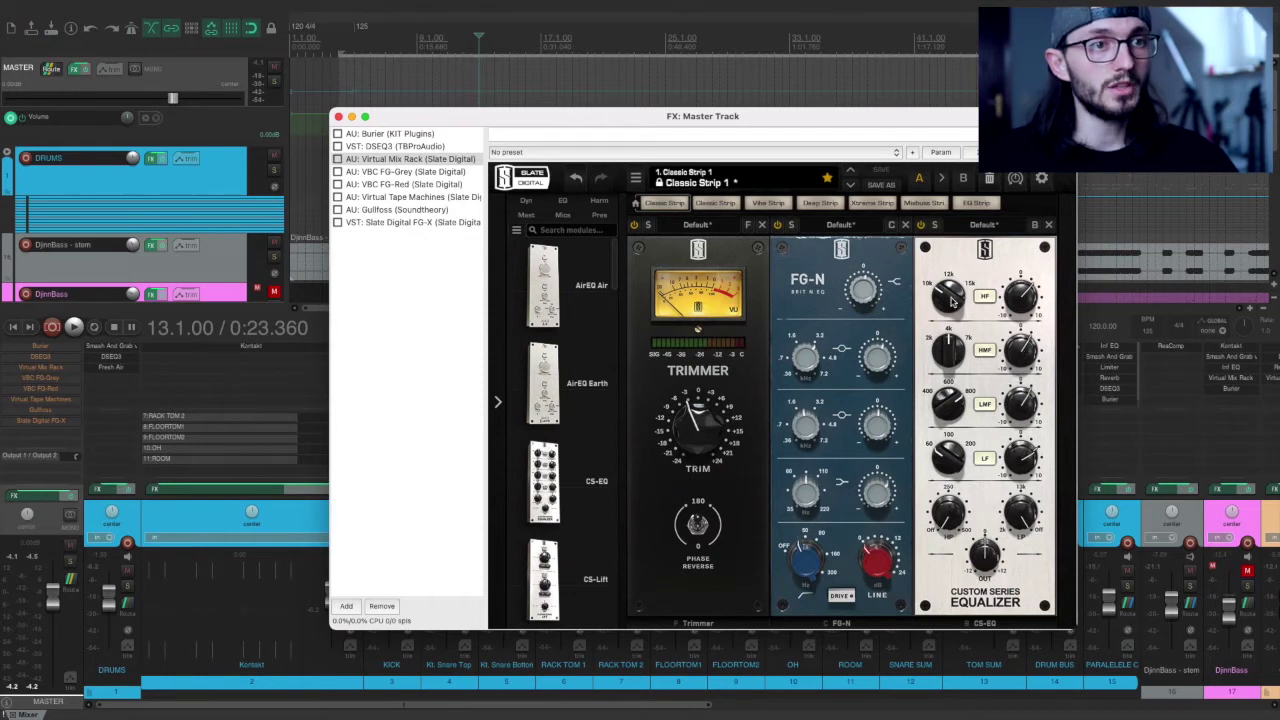
mouse_move(1020, 296)
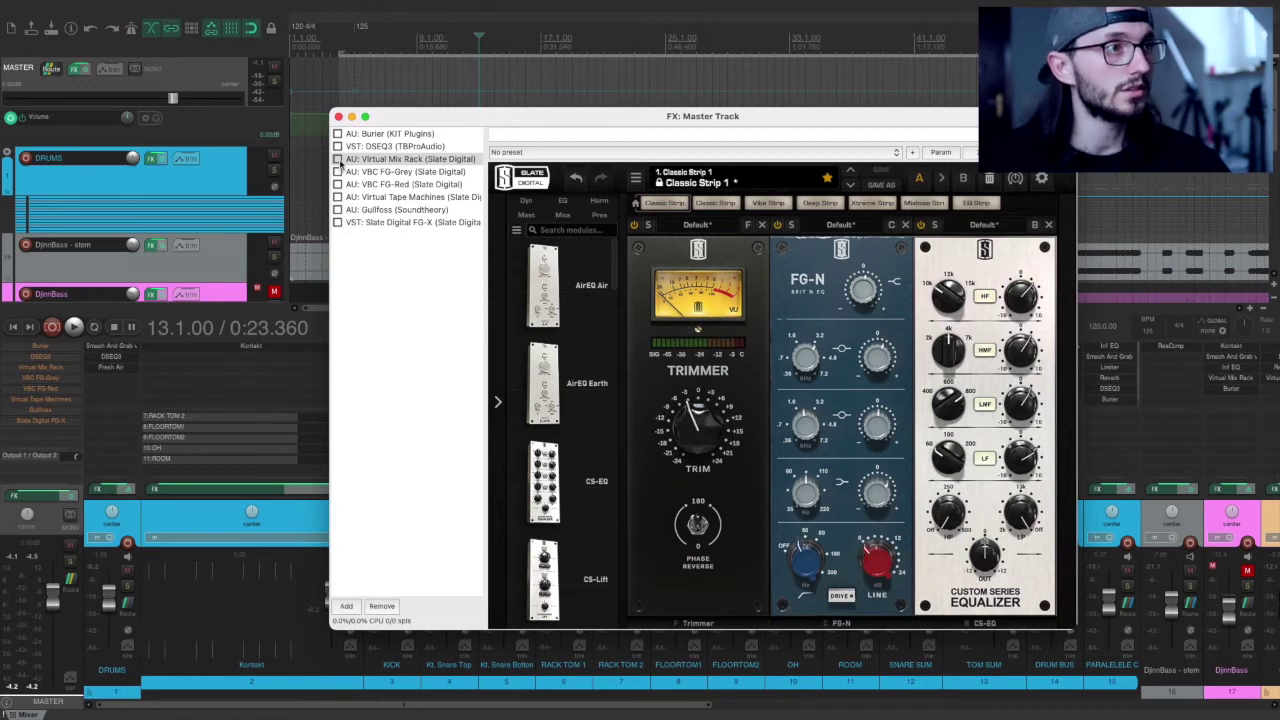
- Play the mix, enable Virtual Mix Rack on the master track during playback to hear its effect, and stop
key(space)
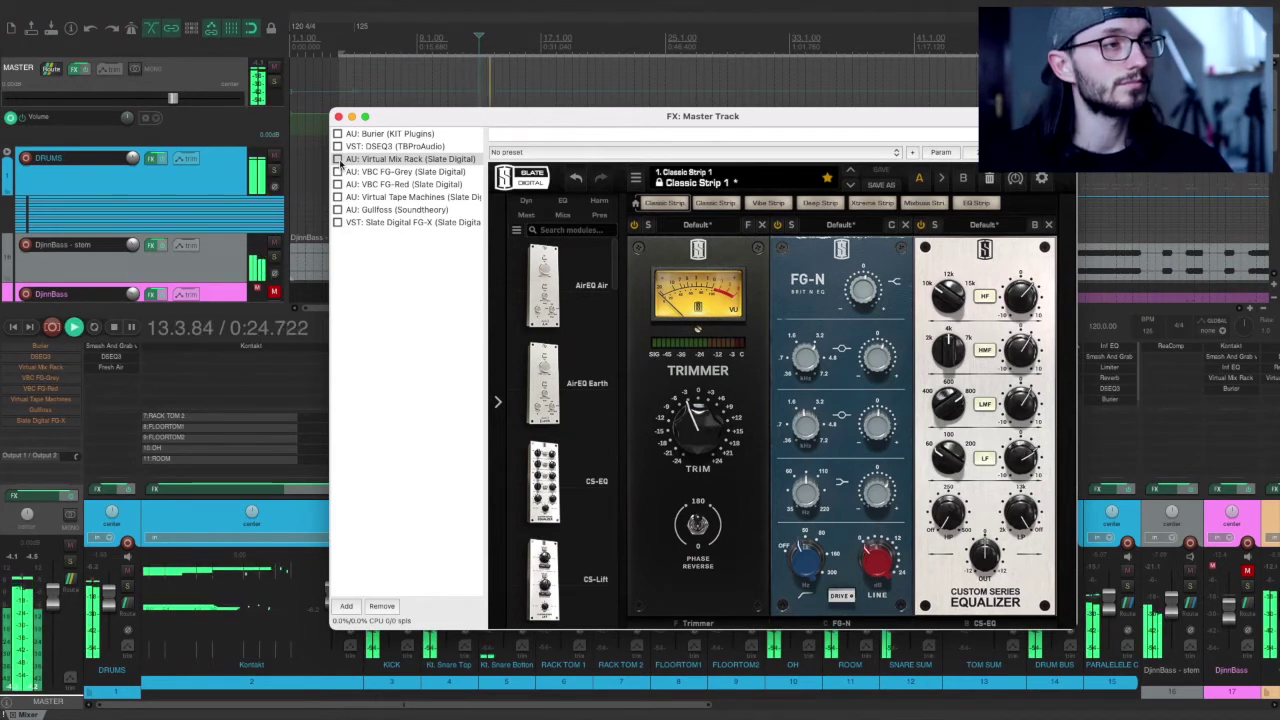
click(340, 161)
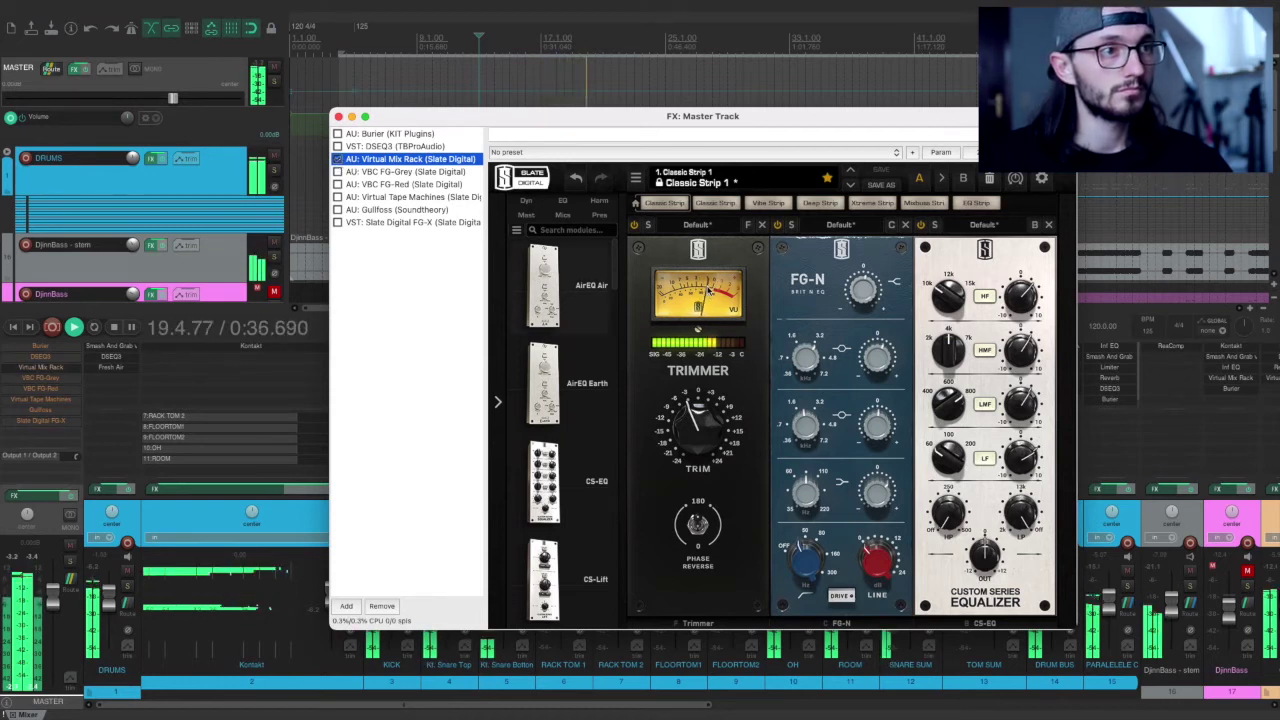
key(space)
- Open and enable the VBC FG-Grey compressor on the master track and review its mix, high-pass filter, ratio, threshold and release settings
click(363, 172)
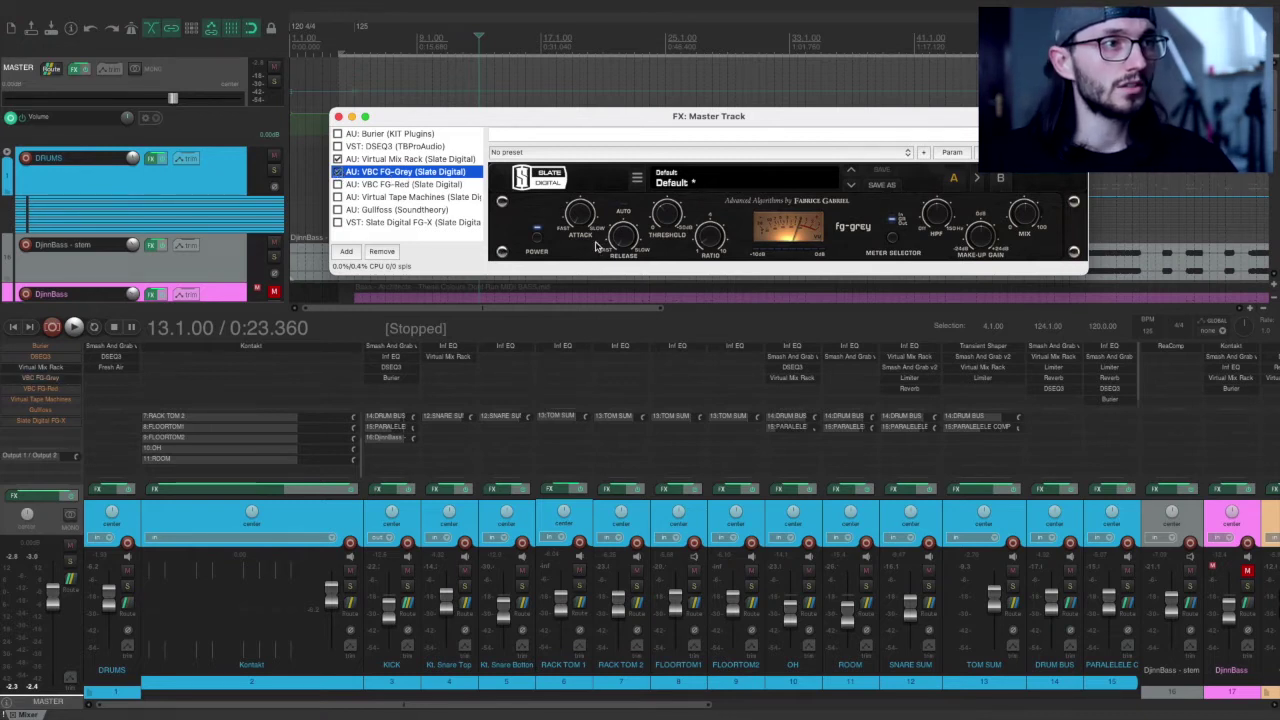
click(1028, 213)
mouse_move(941, 218)
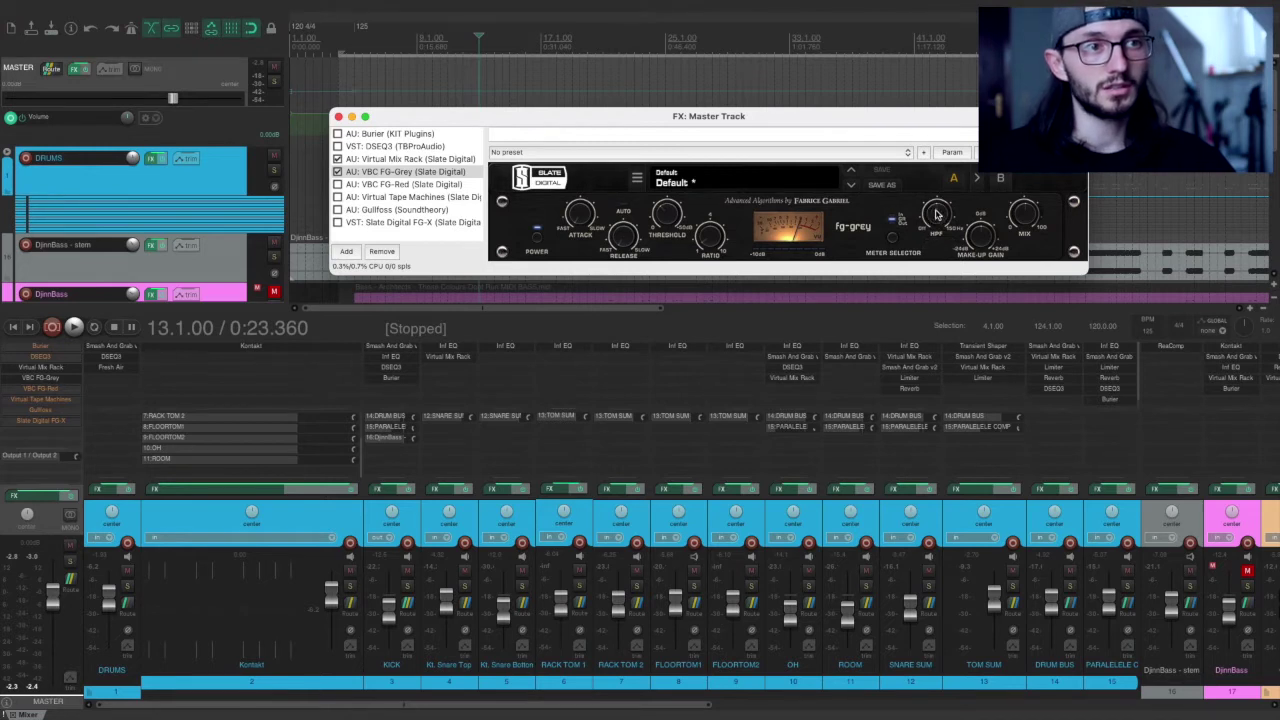
mouse_move(711, 242)
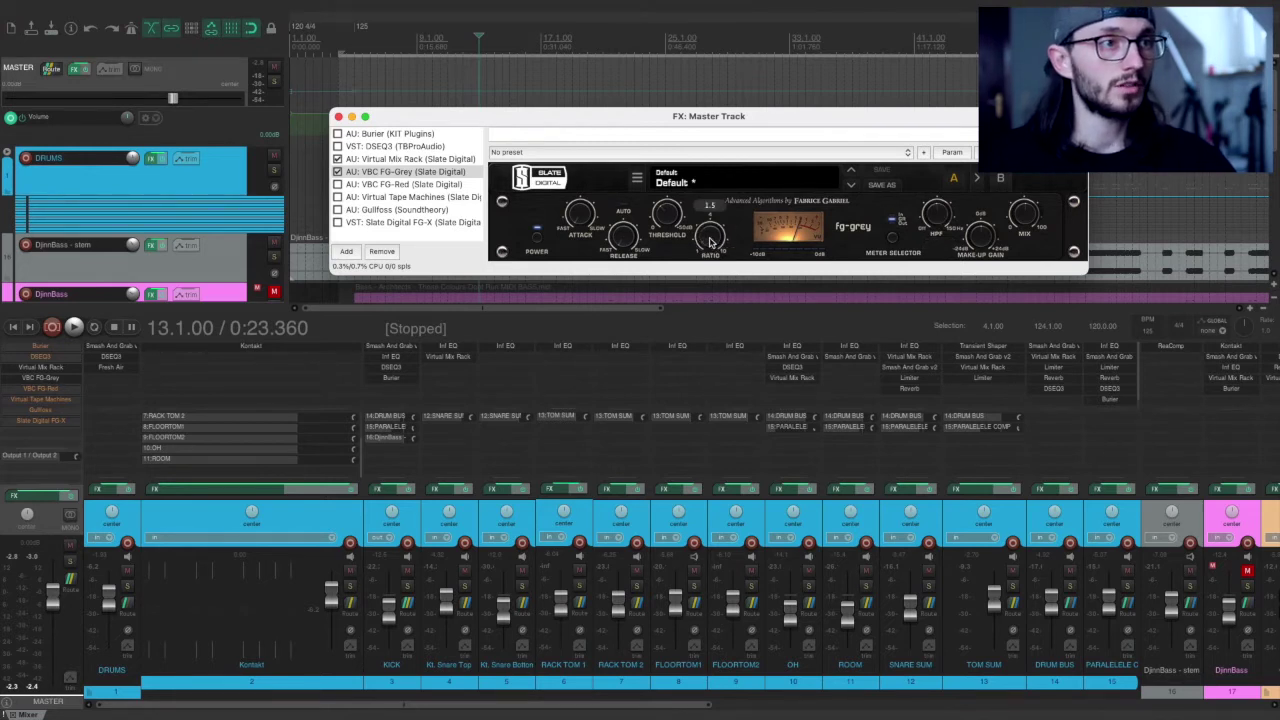
mouse_move(663, 218)
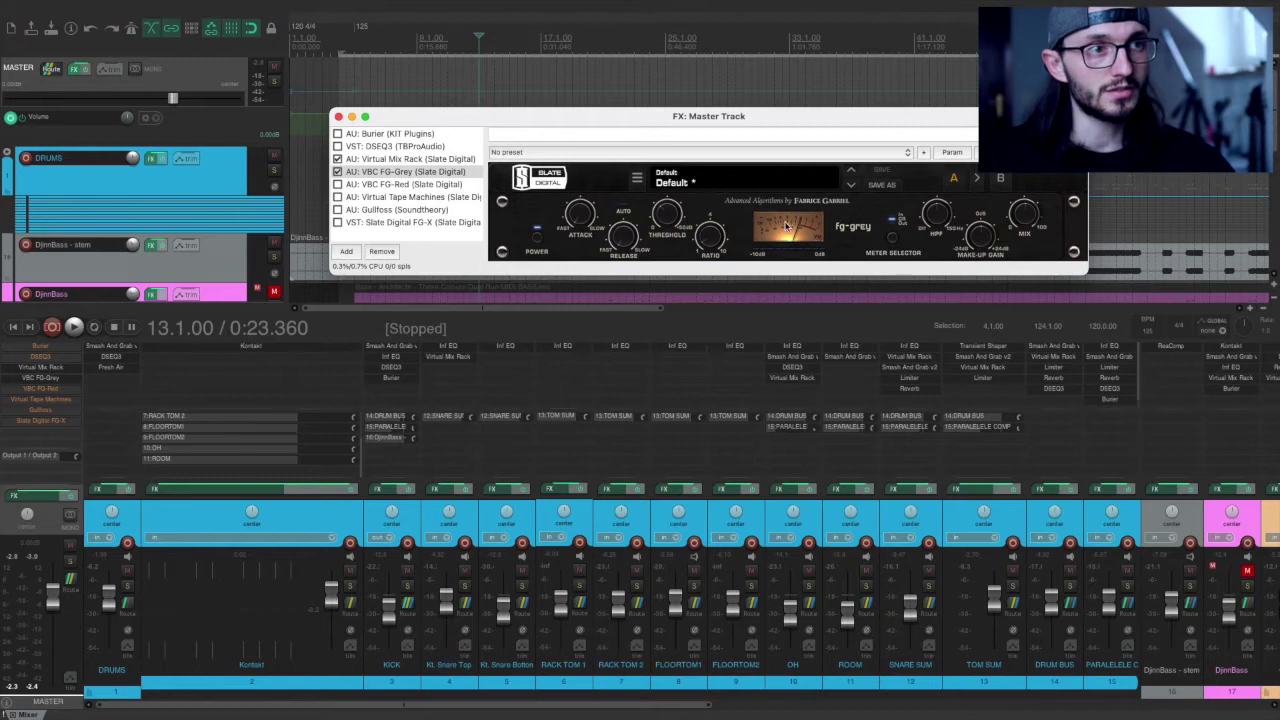
mouse_move(627, 240)
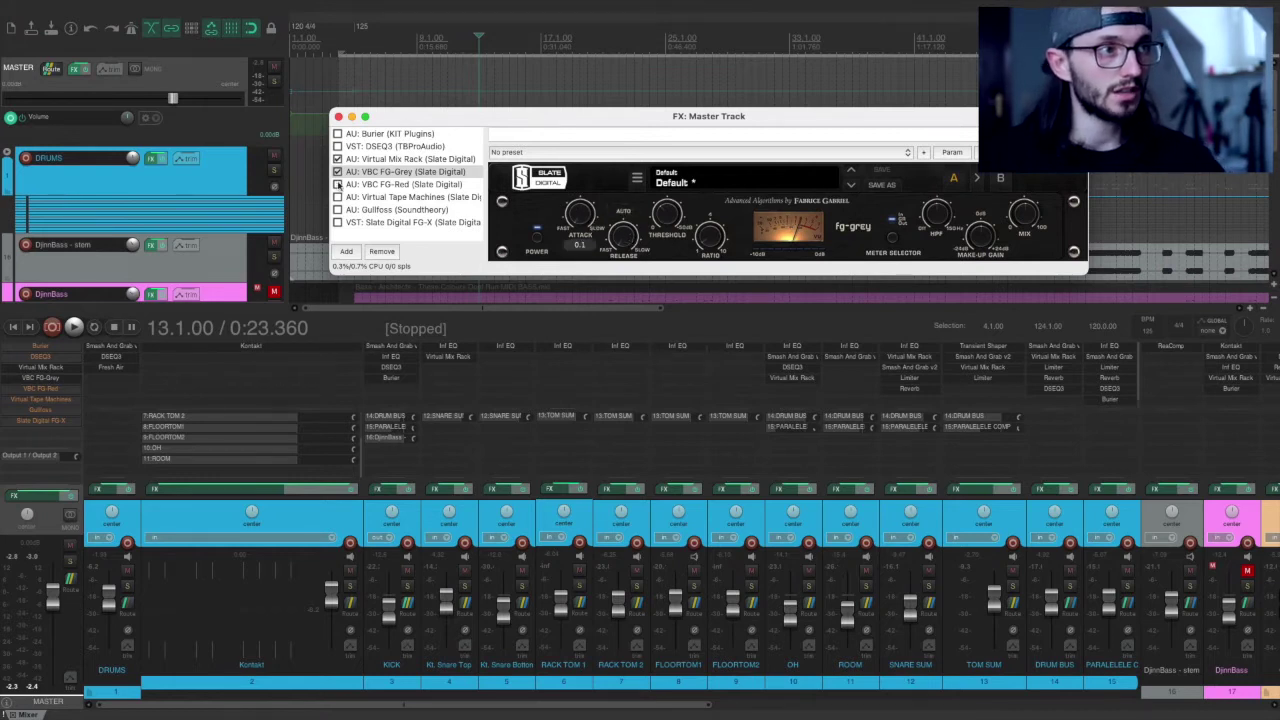
- Compare the playing mix with VBC FG-Grey bypassed and active, leave the compressor enabled, and stop playback
click(338, 172)
key(space)
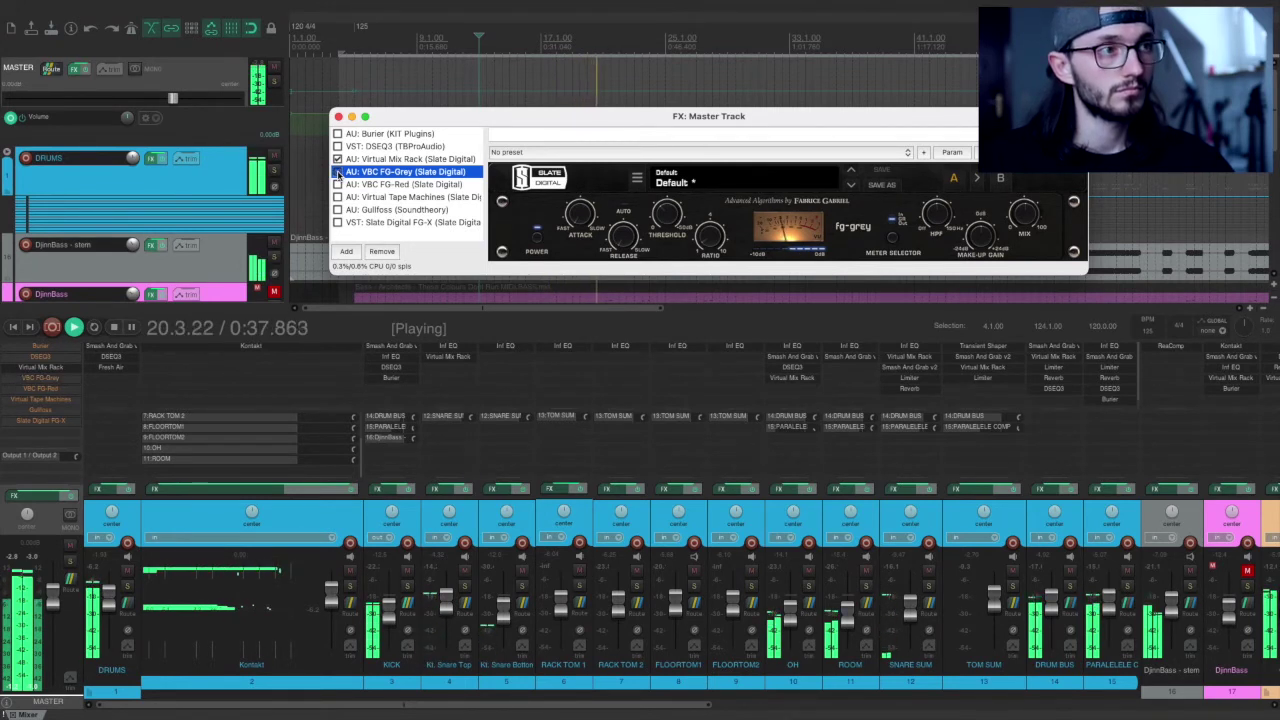
key(space)
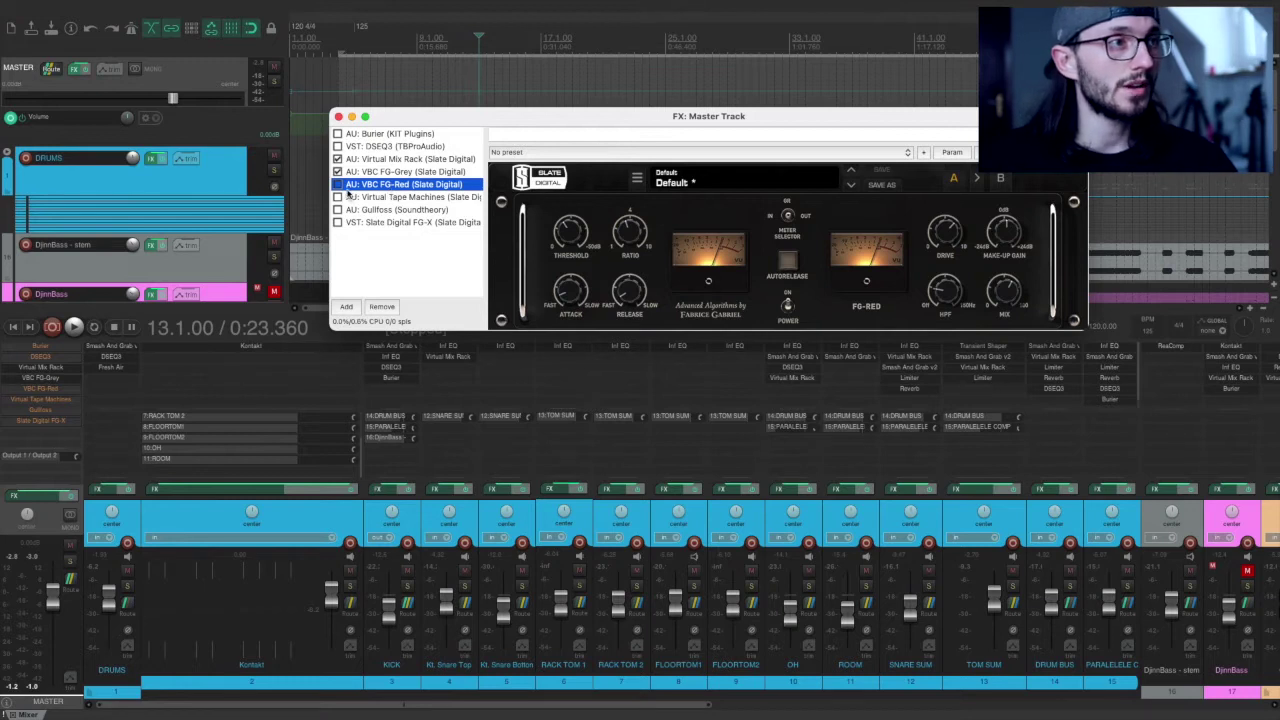
- Examine the VBC FG-Red compressor's threshold, ratio, attack, release, drive, mix and high-pass filter settings
mouse_move(573, 233)
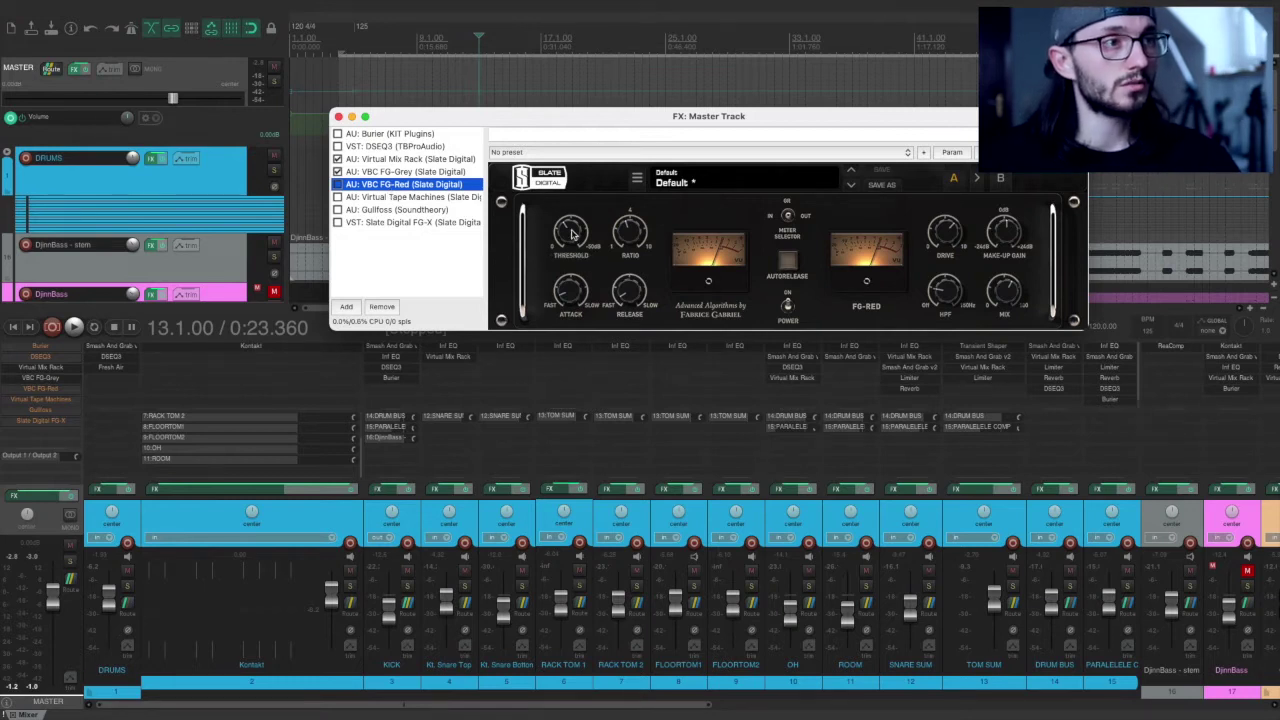
click(573, 233)
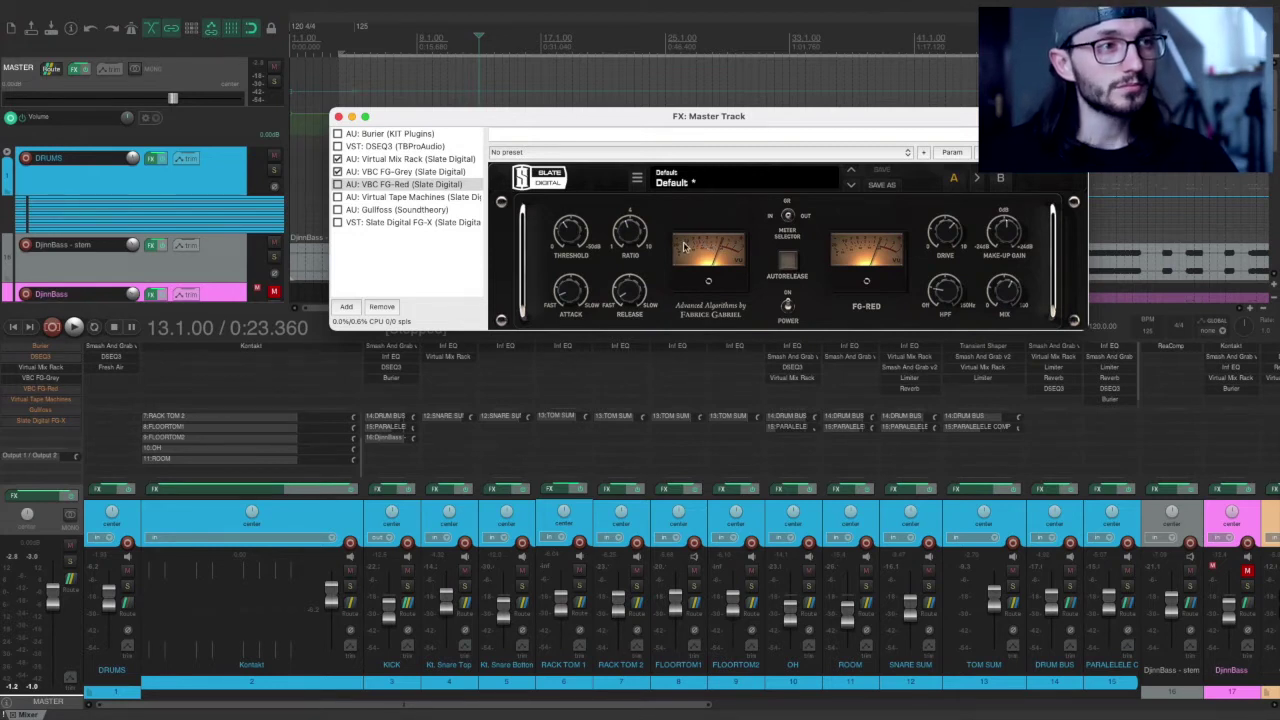
mouse_move(636, 236)
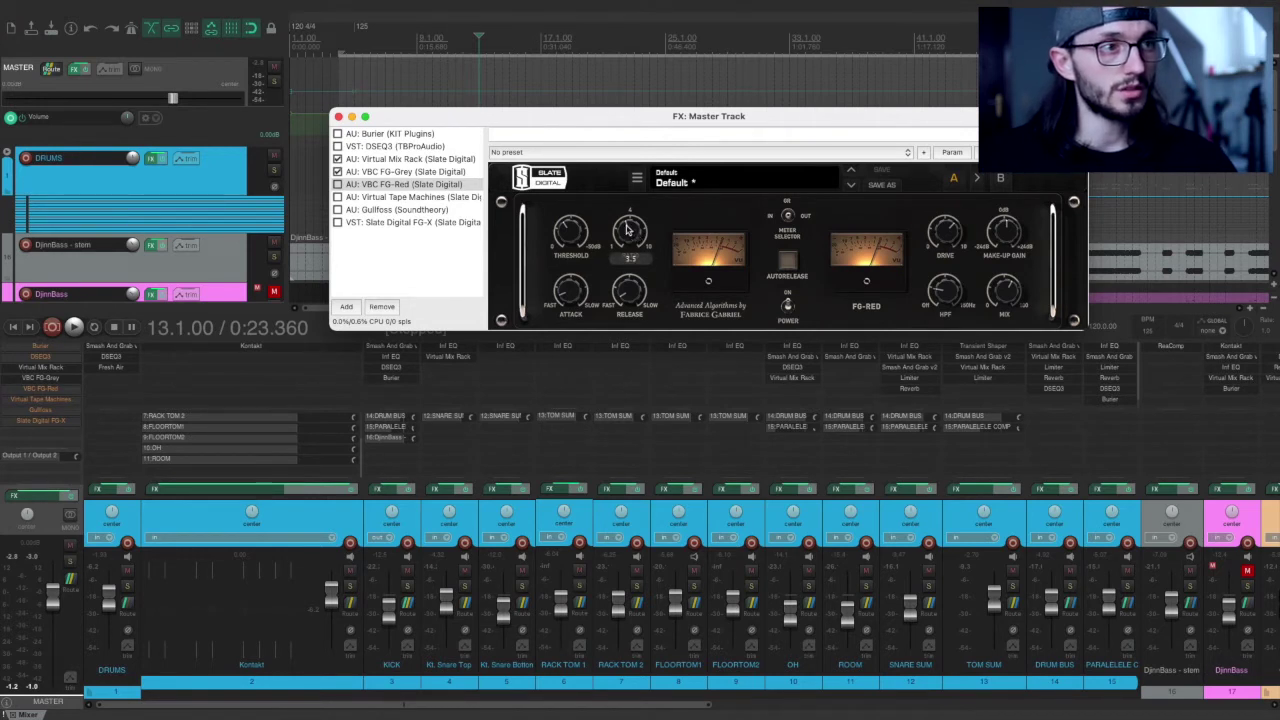
mouse_move(570, 288)
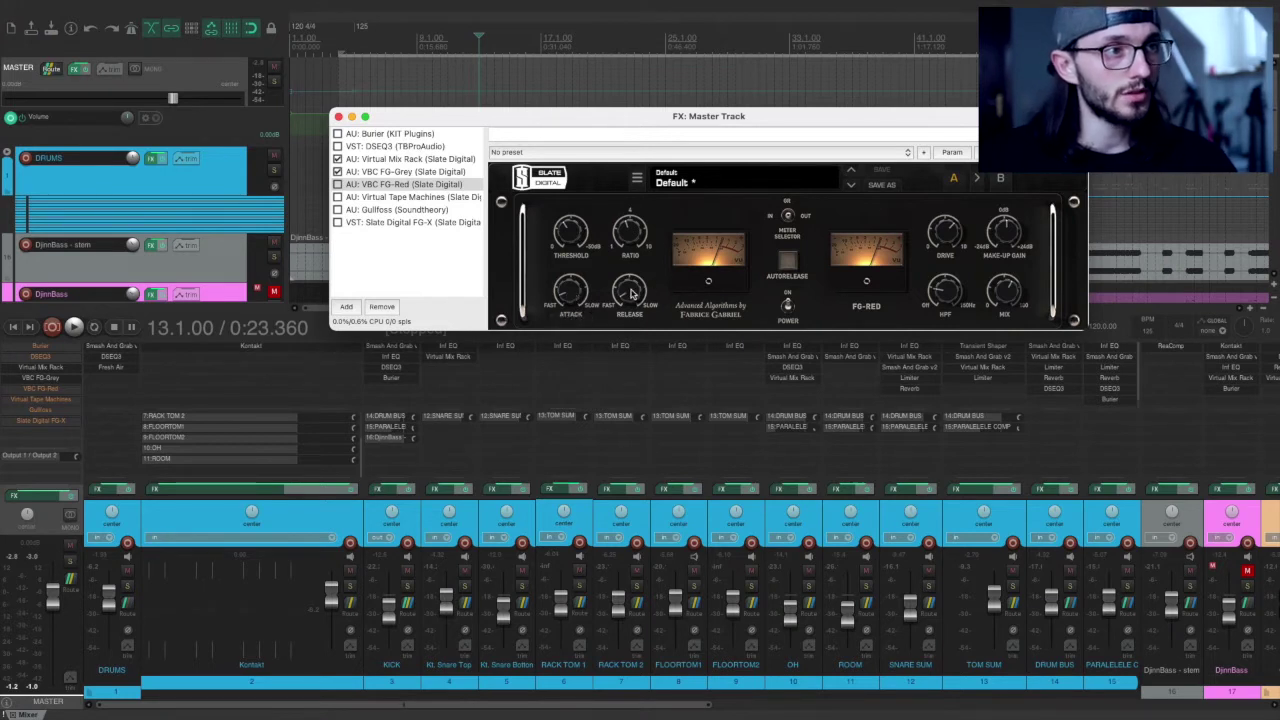
mouse_move(630, 292)
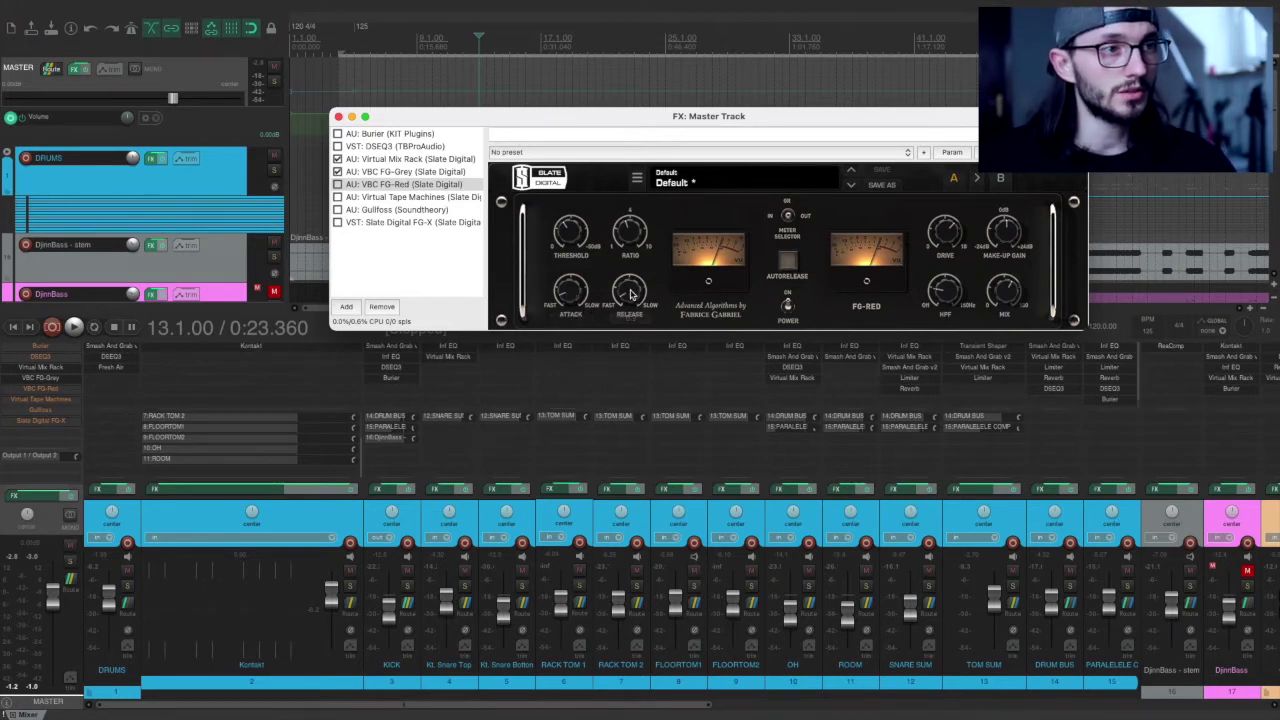
mouse_move(949, 234)
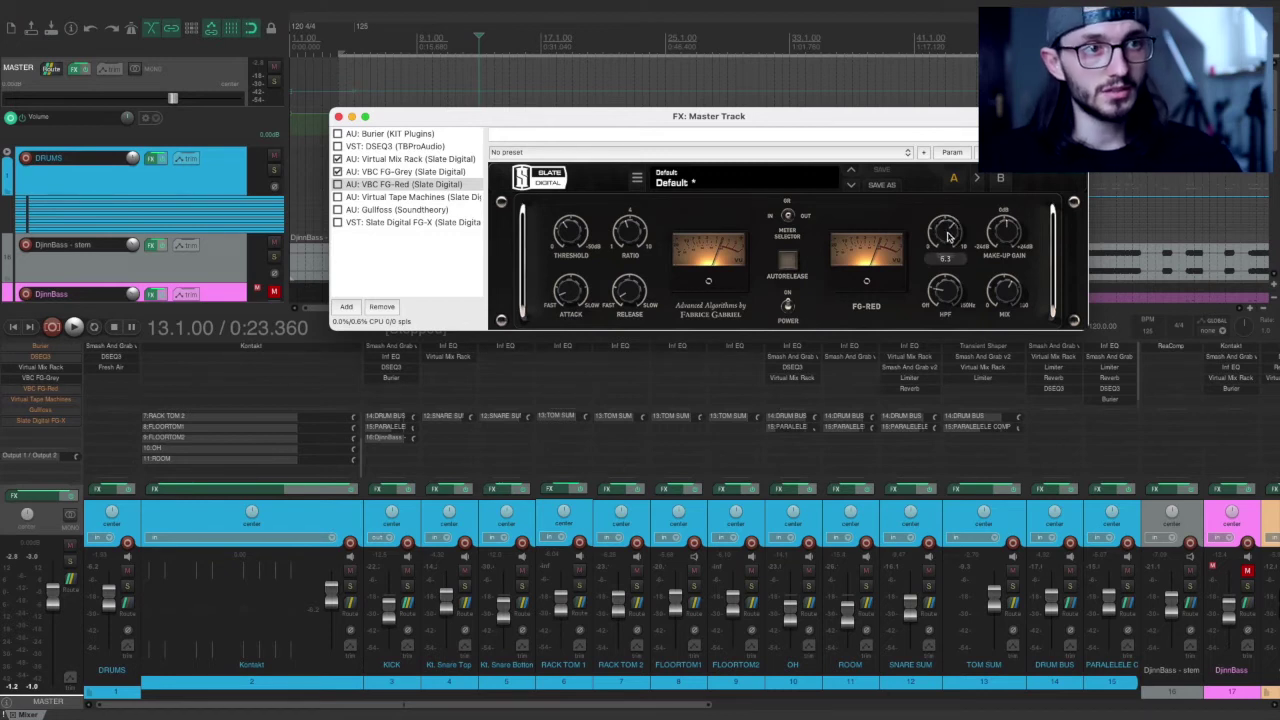
mouse_move(1008, 293)
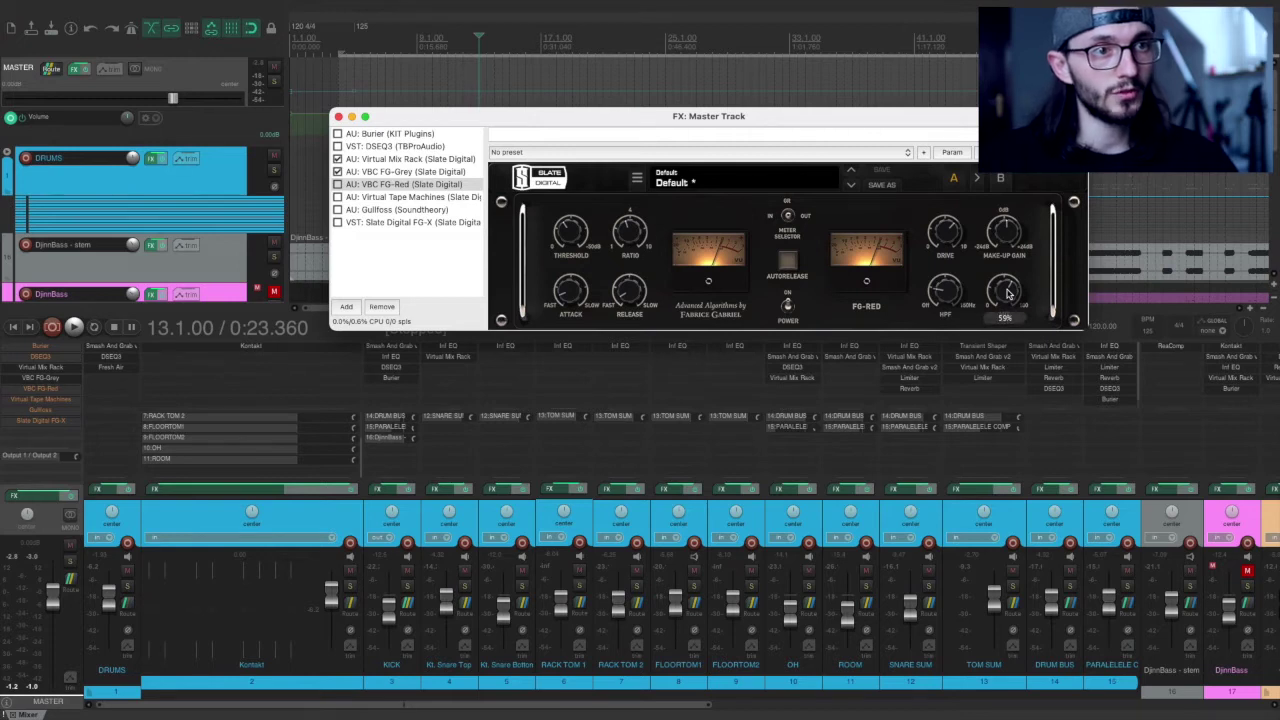
mouse_move(949, 297)
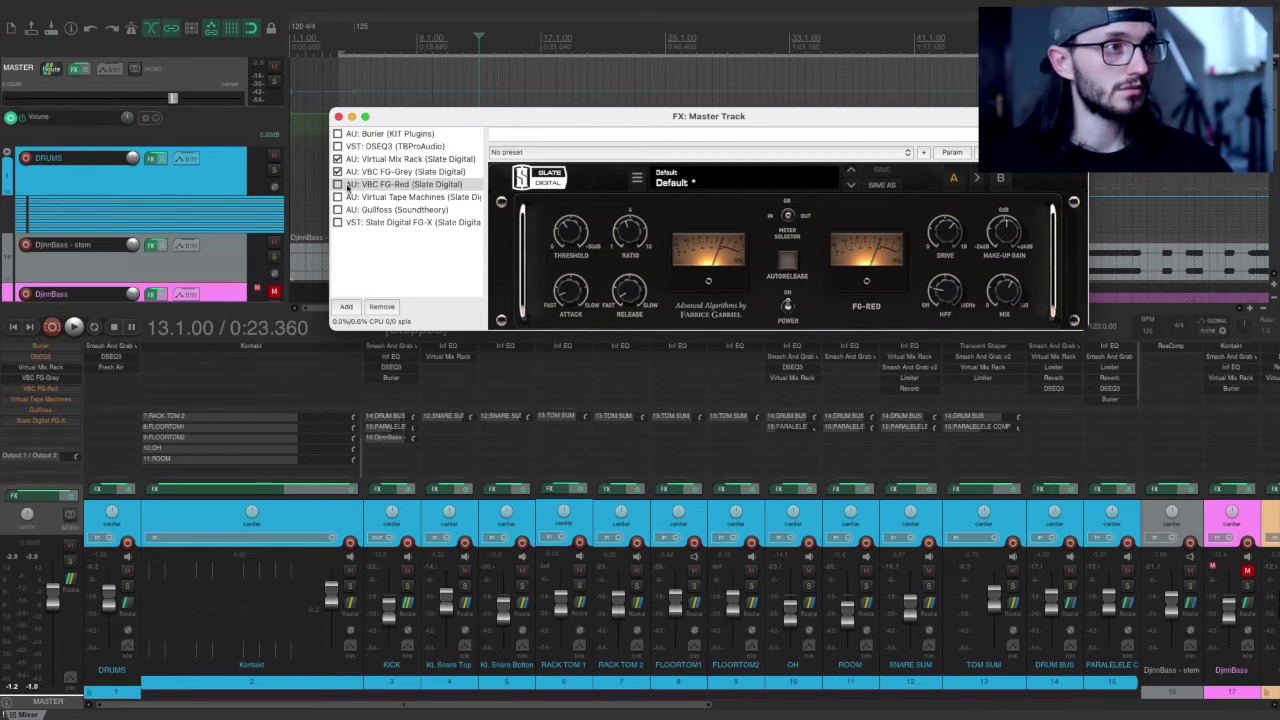
- Play the mix, enable VBC FG-Red on the master track during playback to hear its effect, and stop
key(space)
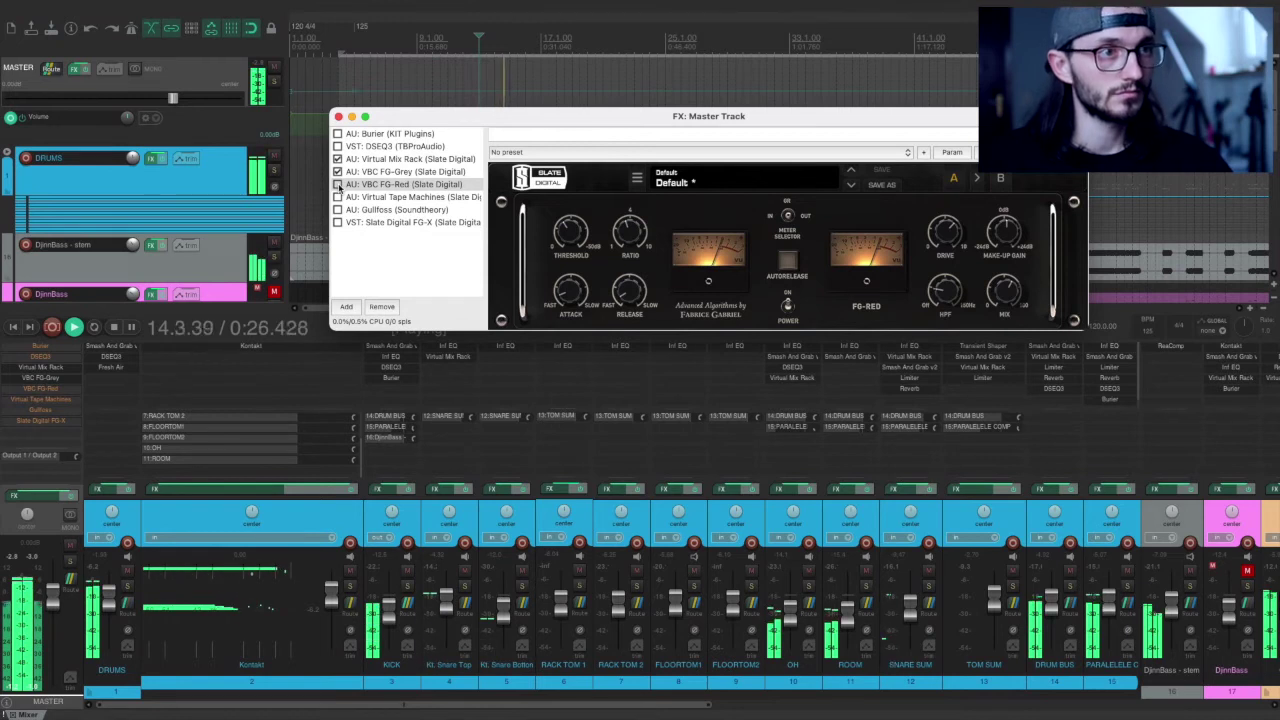
click(340, 186)
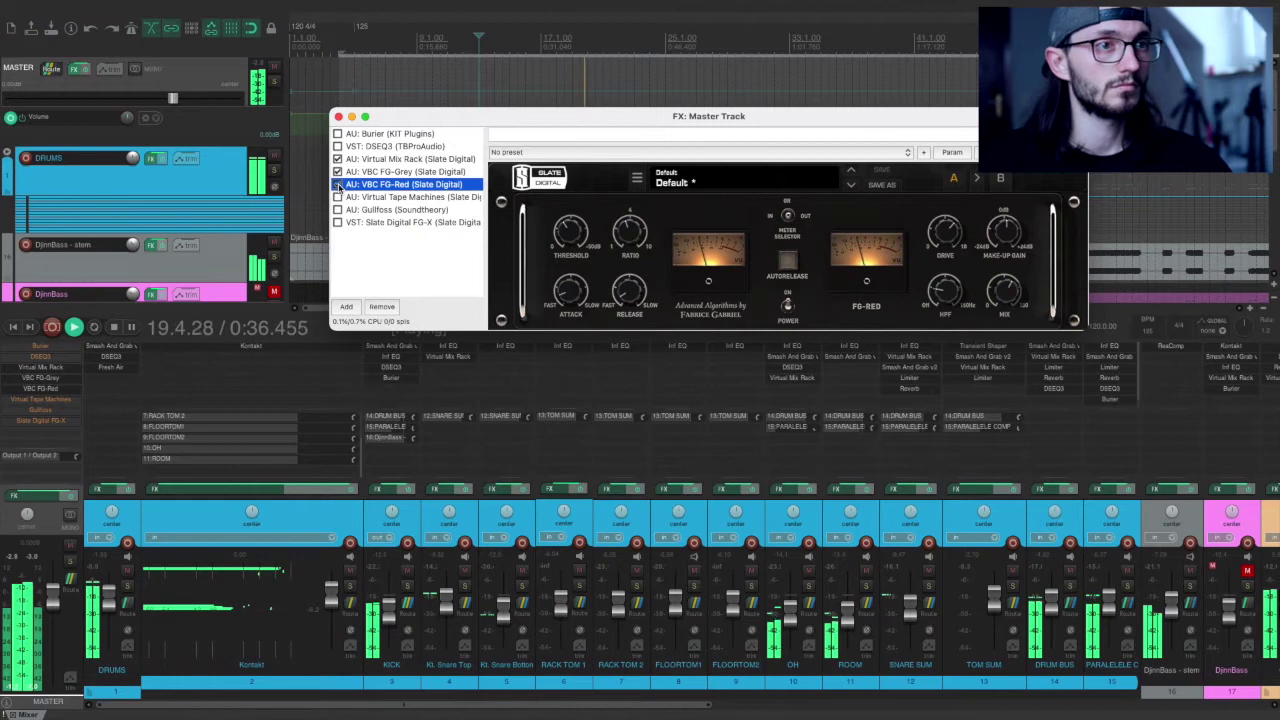
key(space)
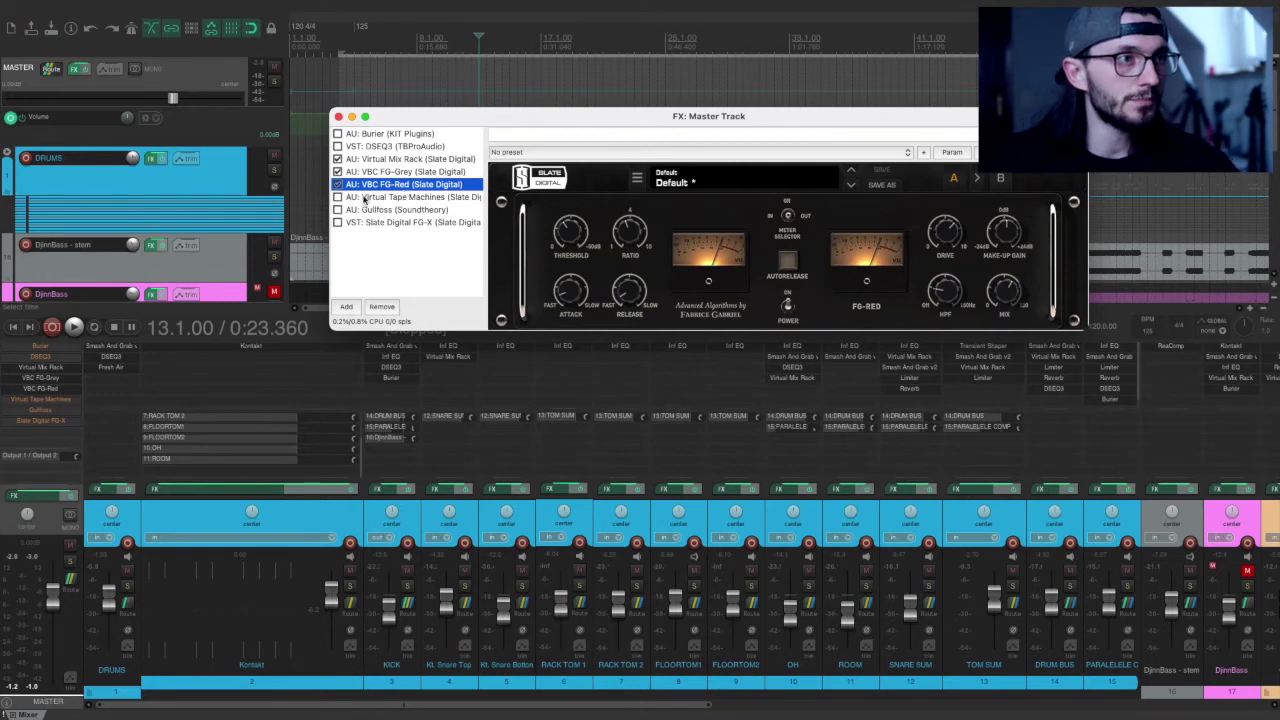
- Open Virtual Tape Machines on the master track and examine its input, output, bias, speed, machine type and tape type settings
click(365, 199)
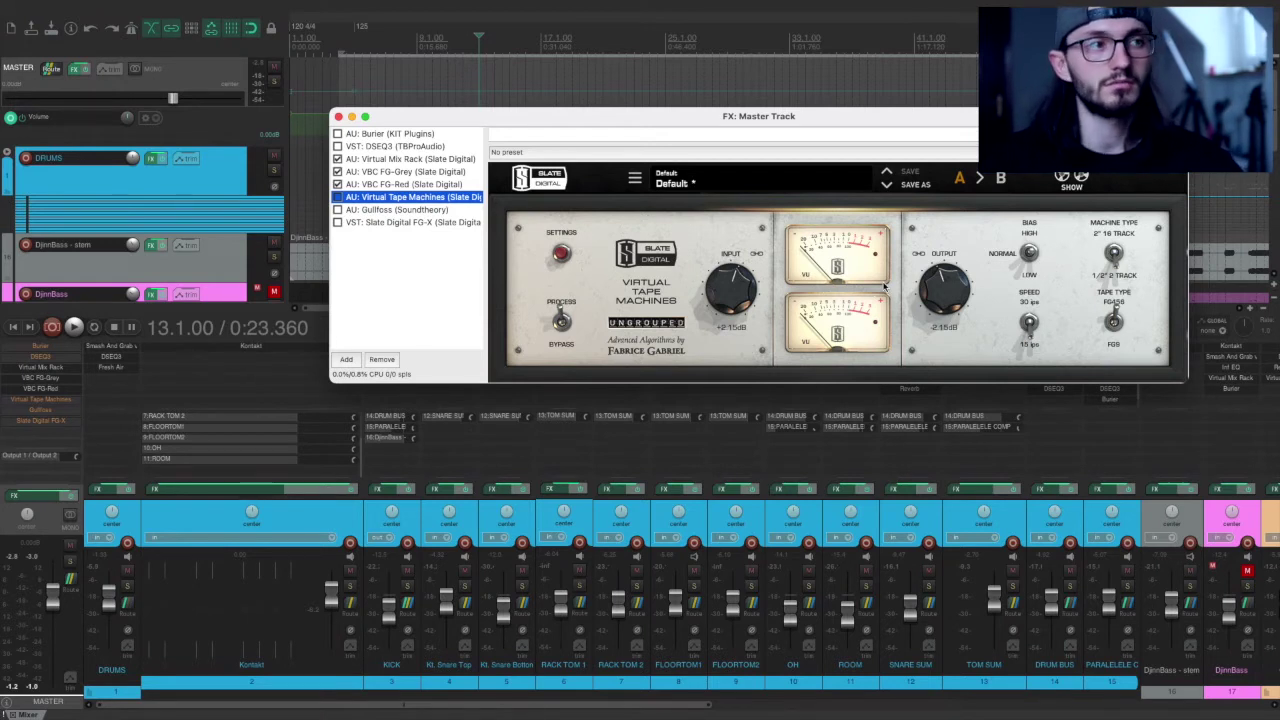
click(338, 197)
click(338, 197)
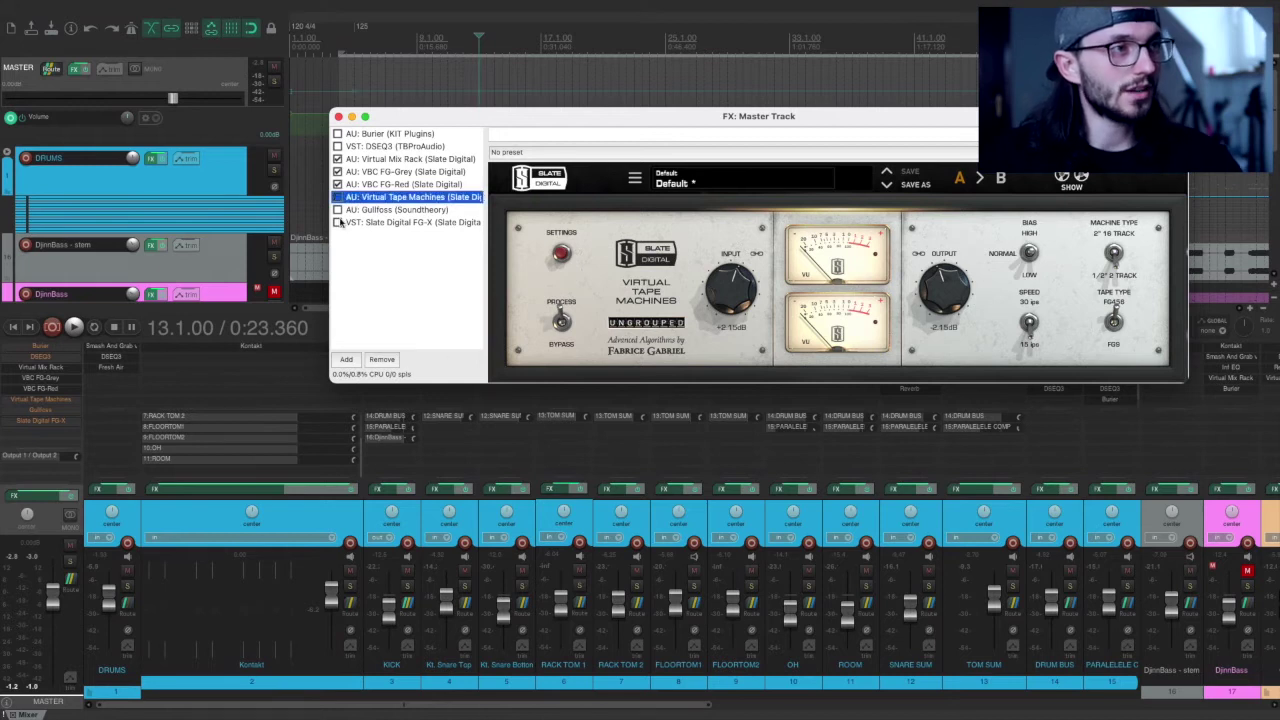
- Compare the playing mix with Virtual Tape Machines active and bypassed, leave the plugin enabled, and stop playback
key(space)
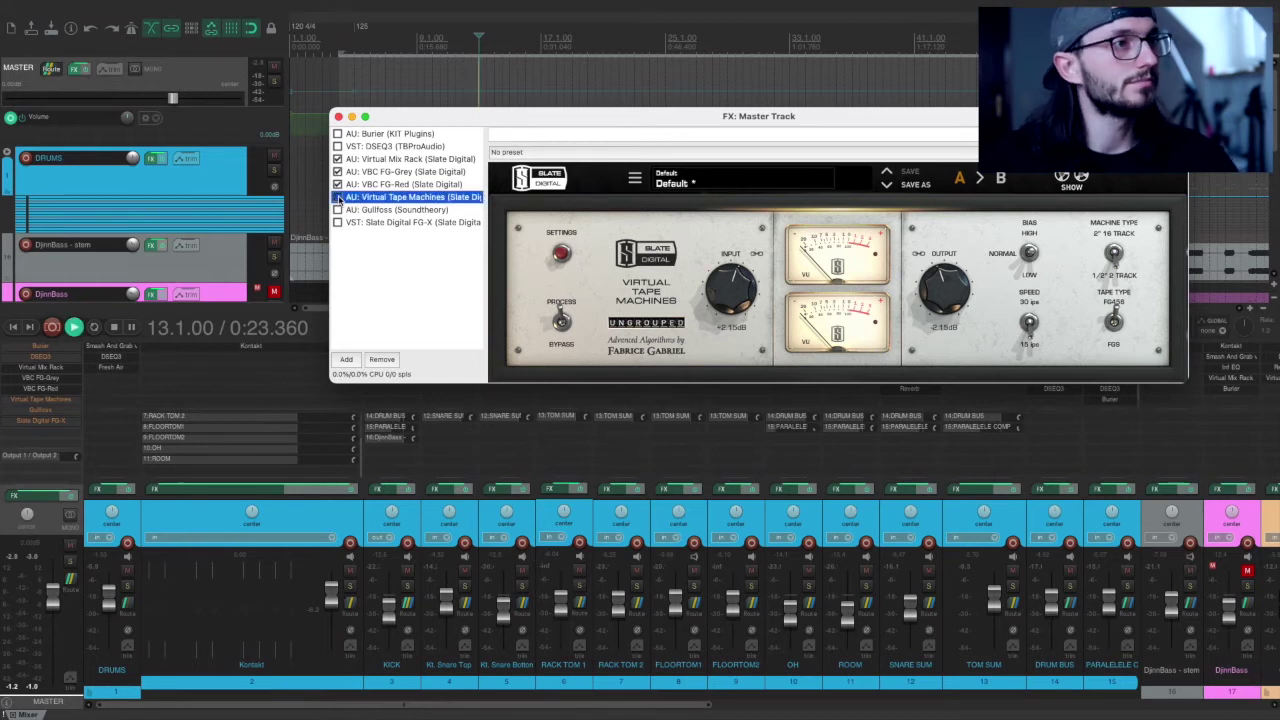
click(338, 197)
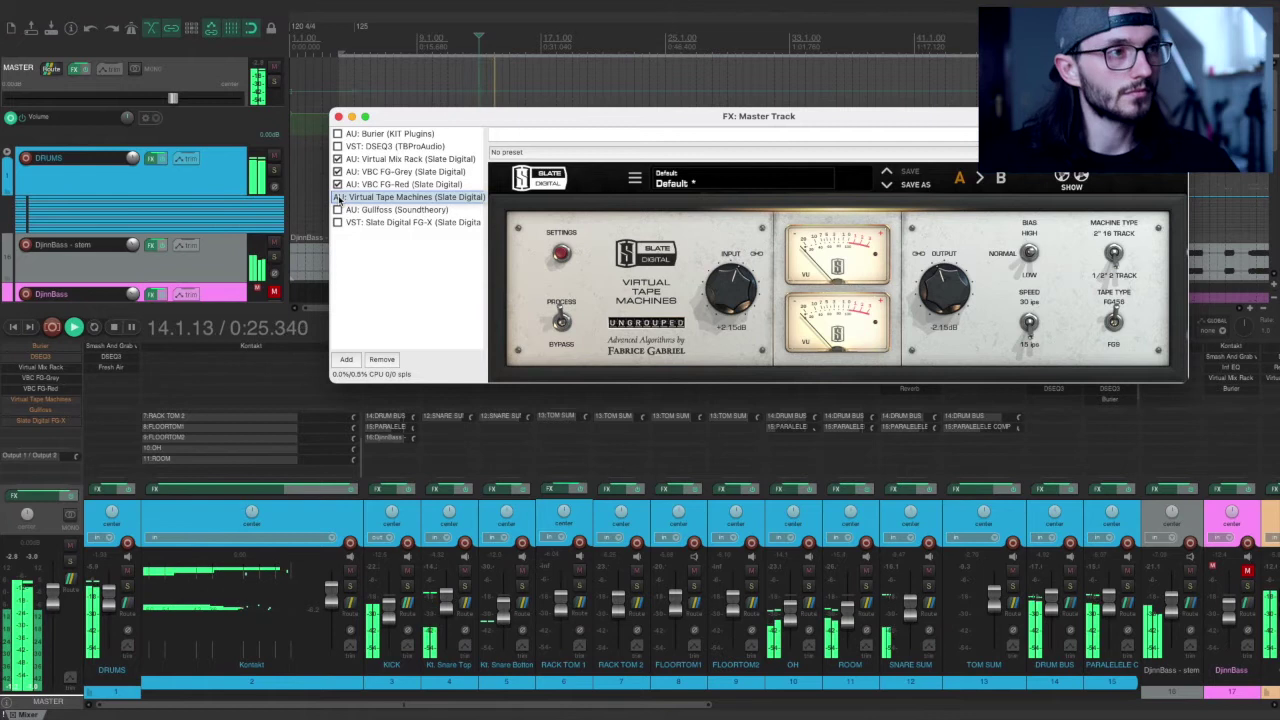
click(338, 197)
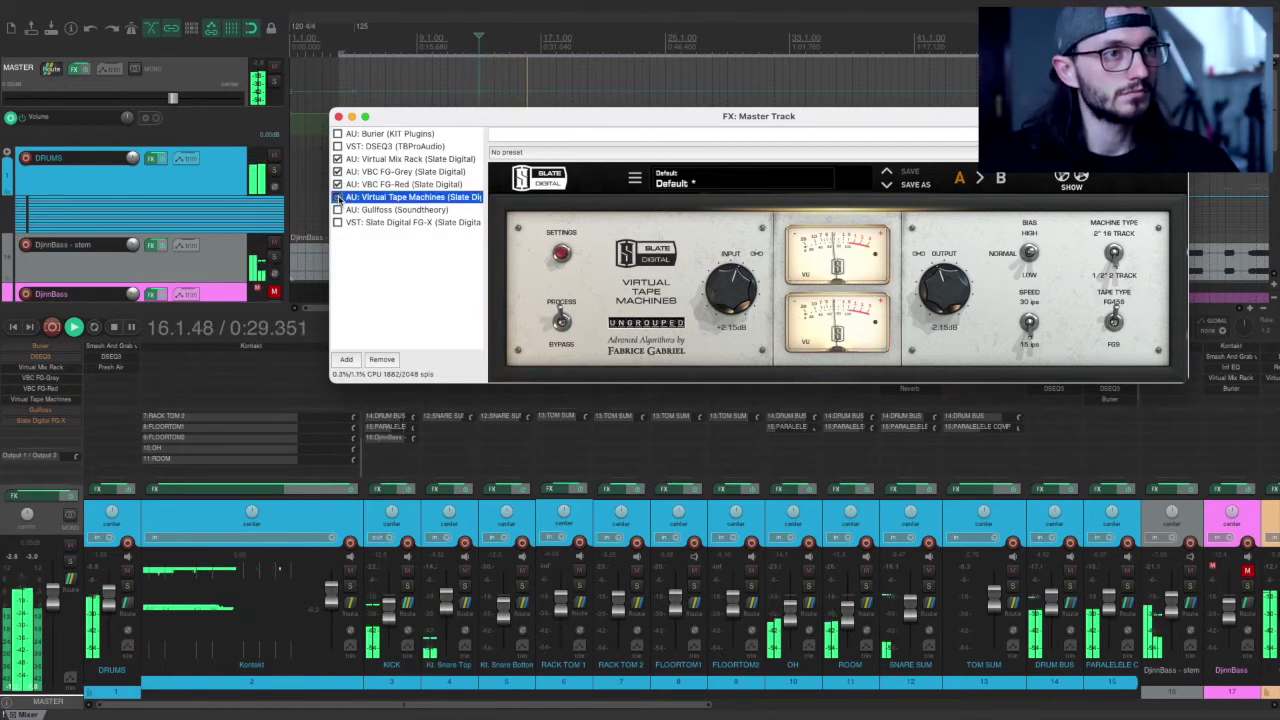
click(338, 197)
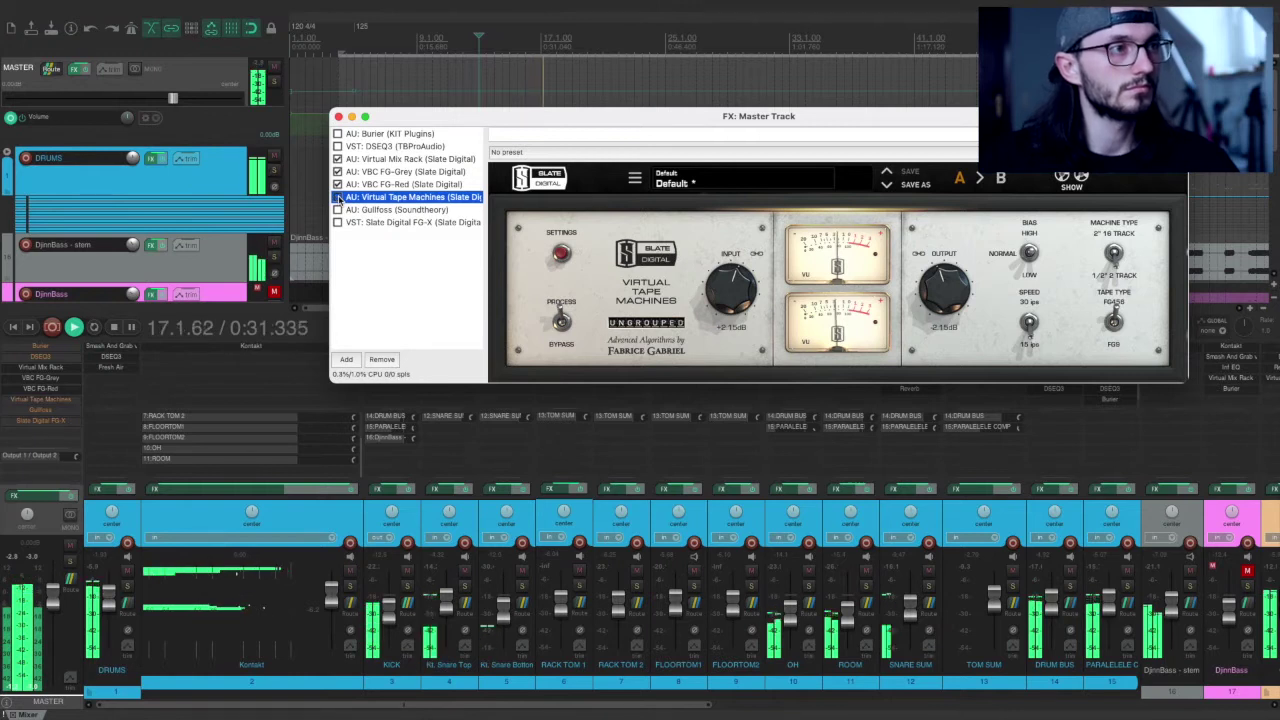
click(338, 197)
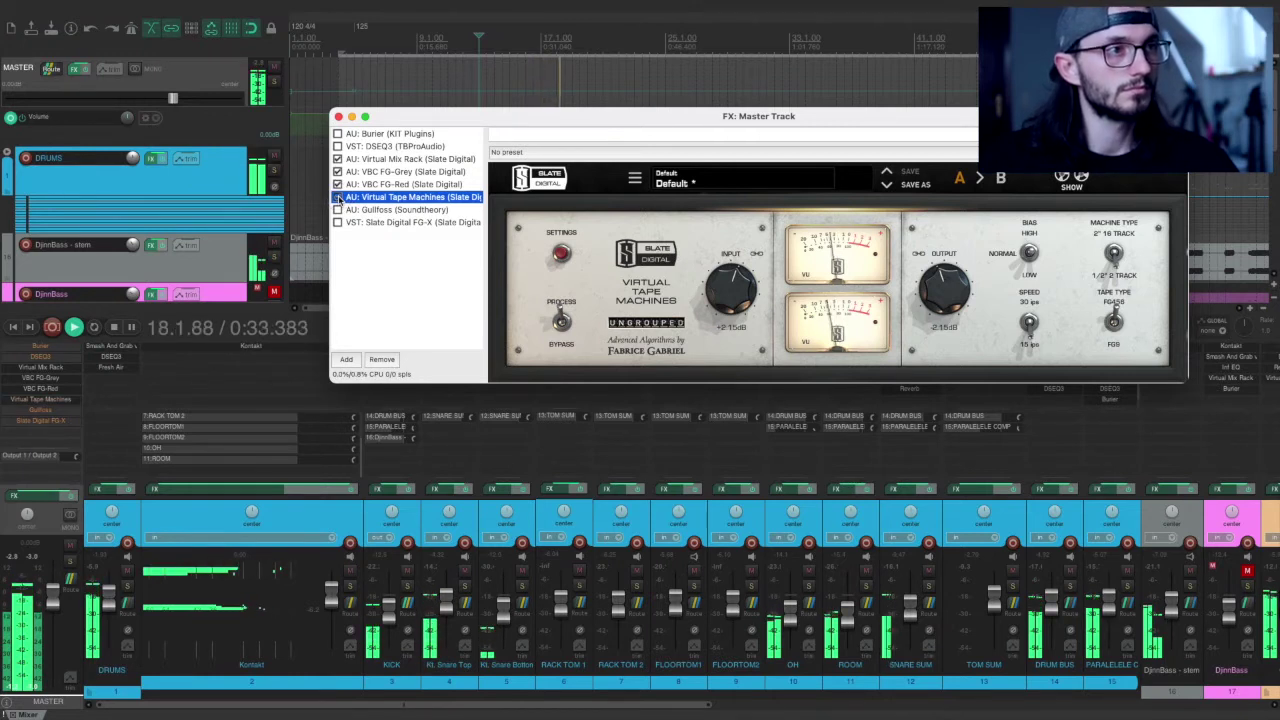
click(338, 197)
click(338, 197)
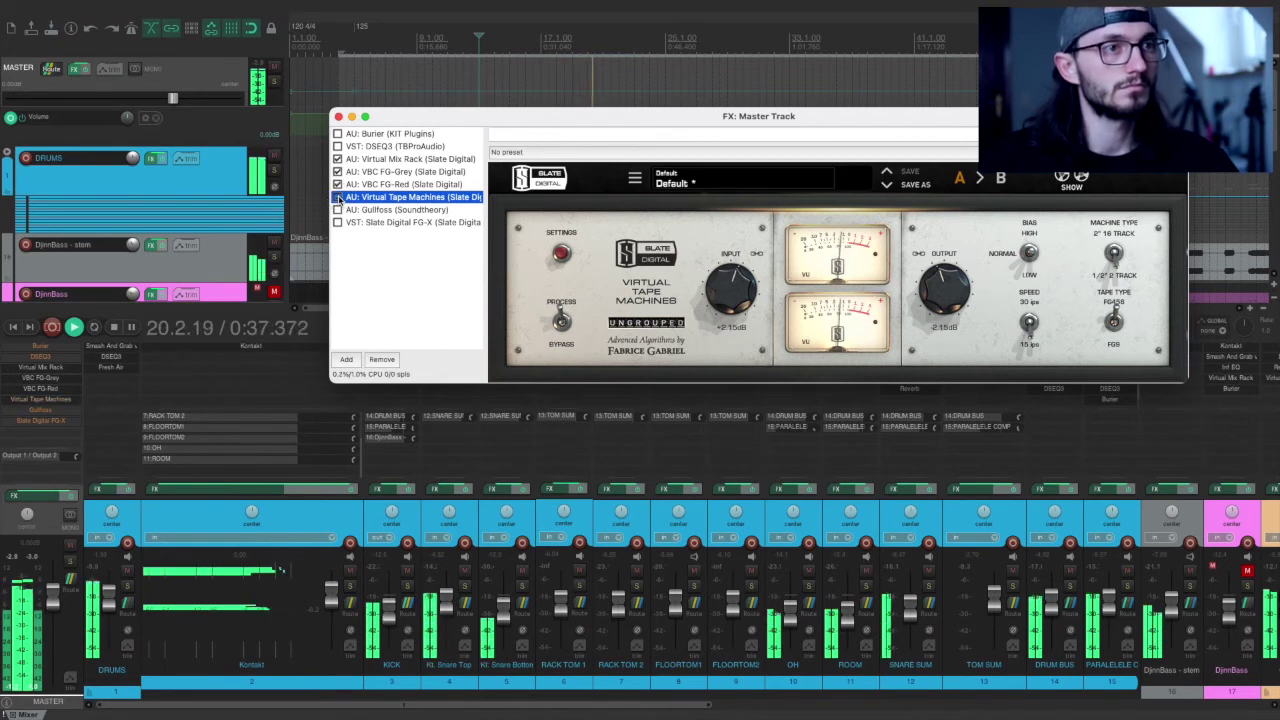
key(space)
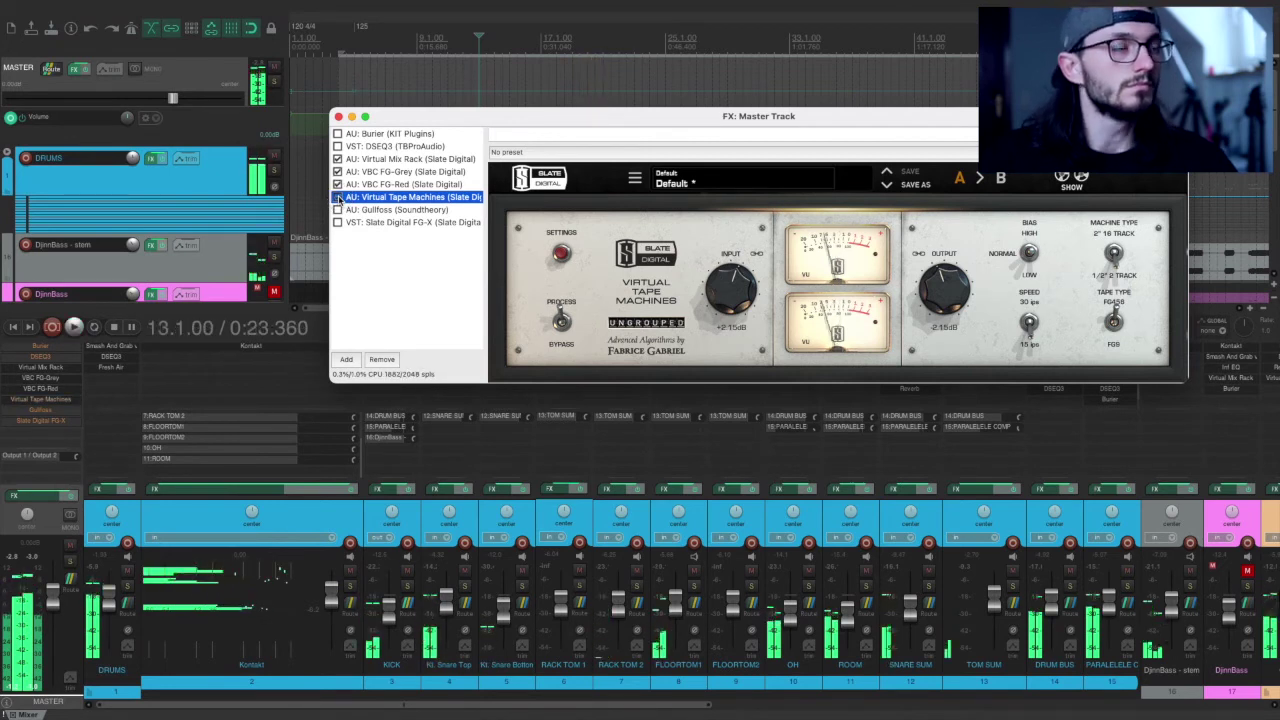
- Review the Slate Digital FG-X level settings on the master track and enable the plugin during playback to hear its effect
click(377, 224)
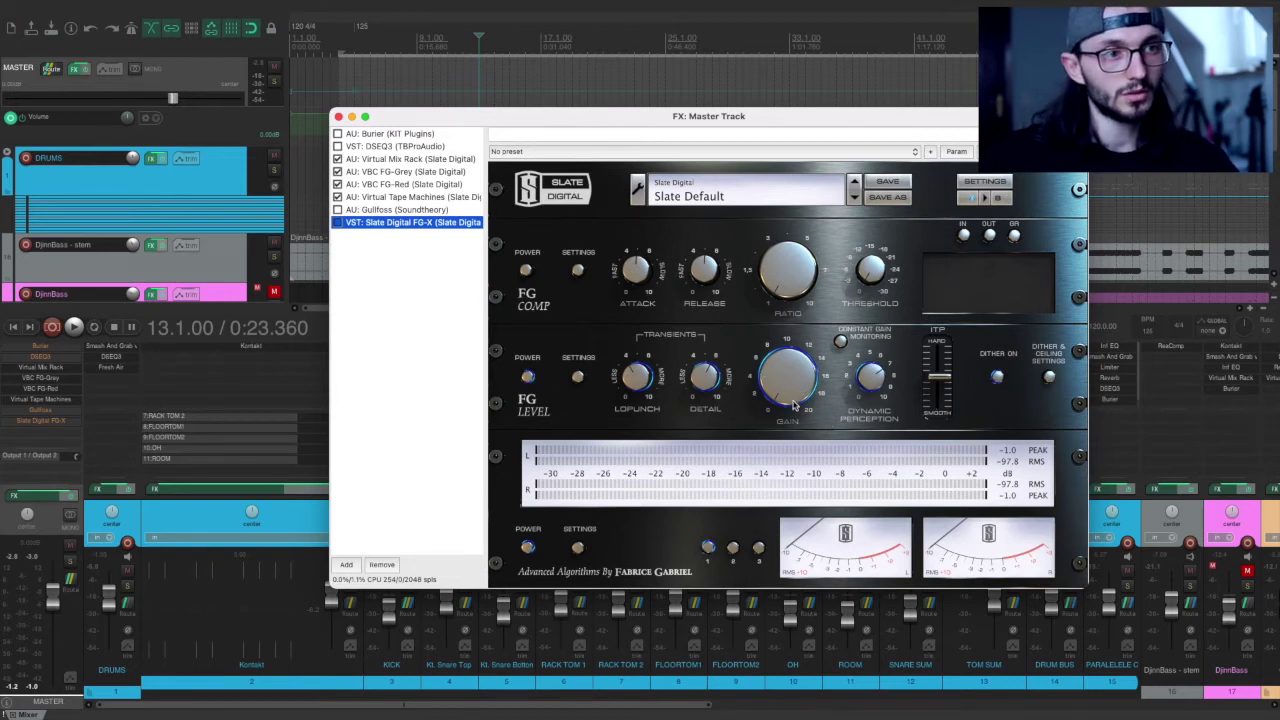
click(634, 380)
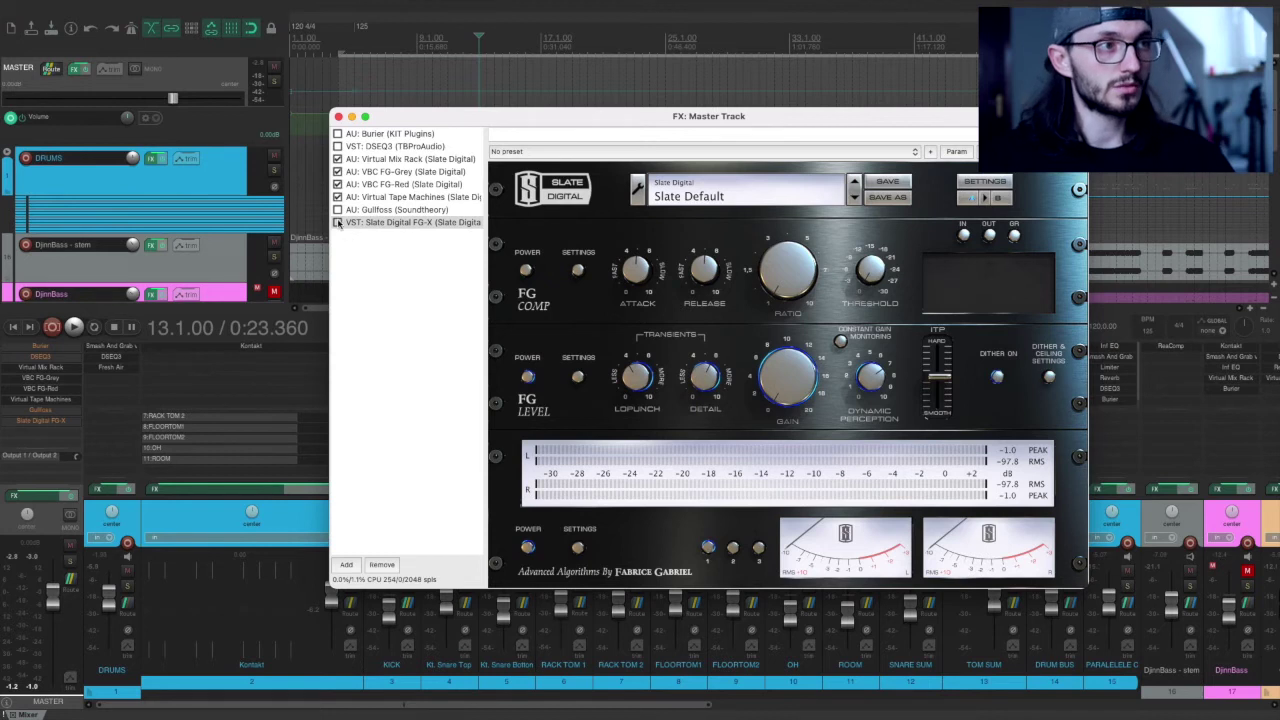
key(space)
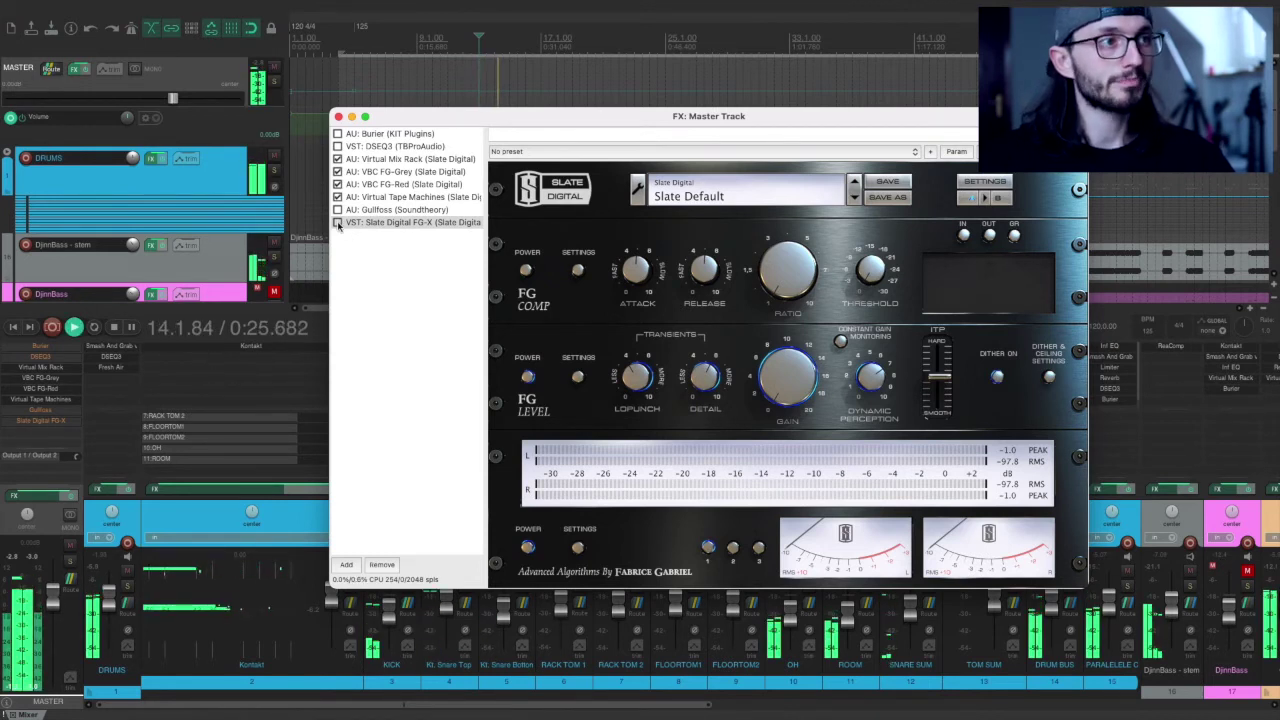
click(338, 223)
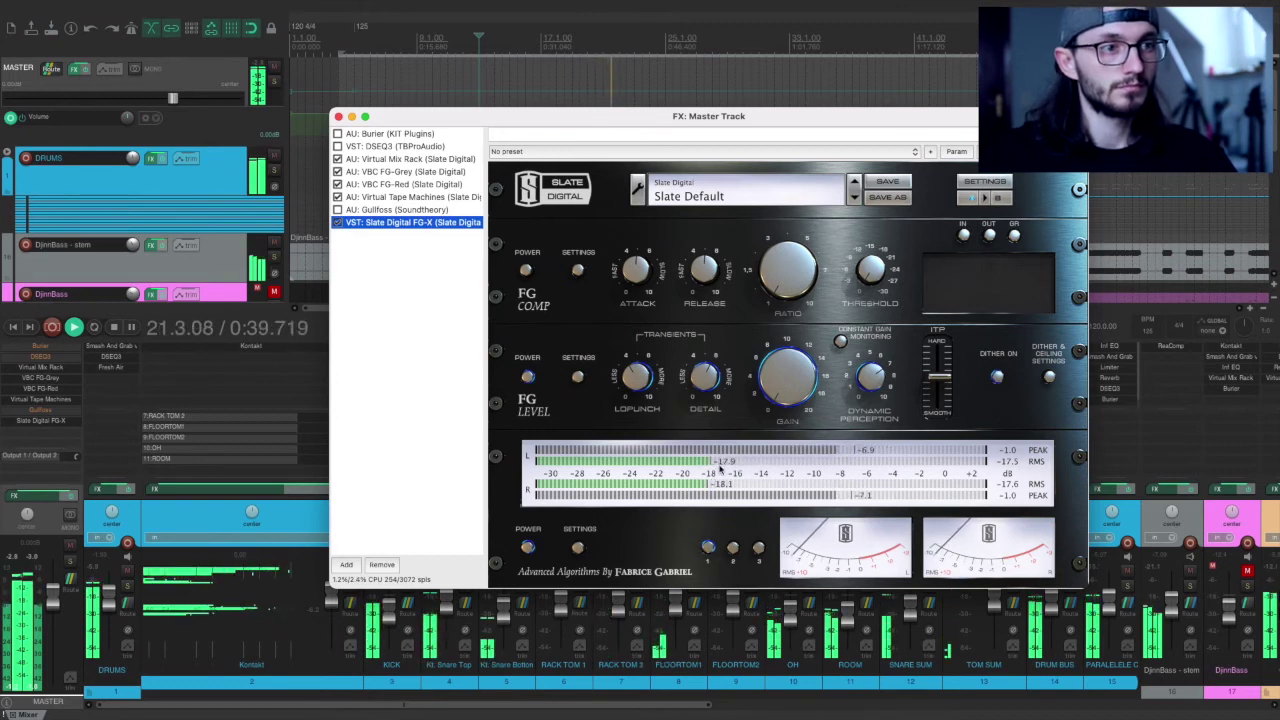
key(space)
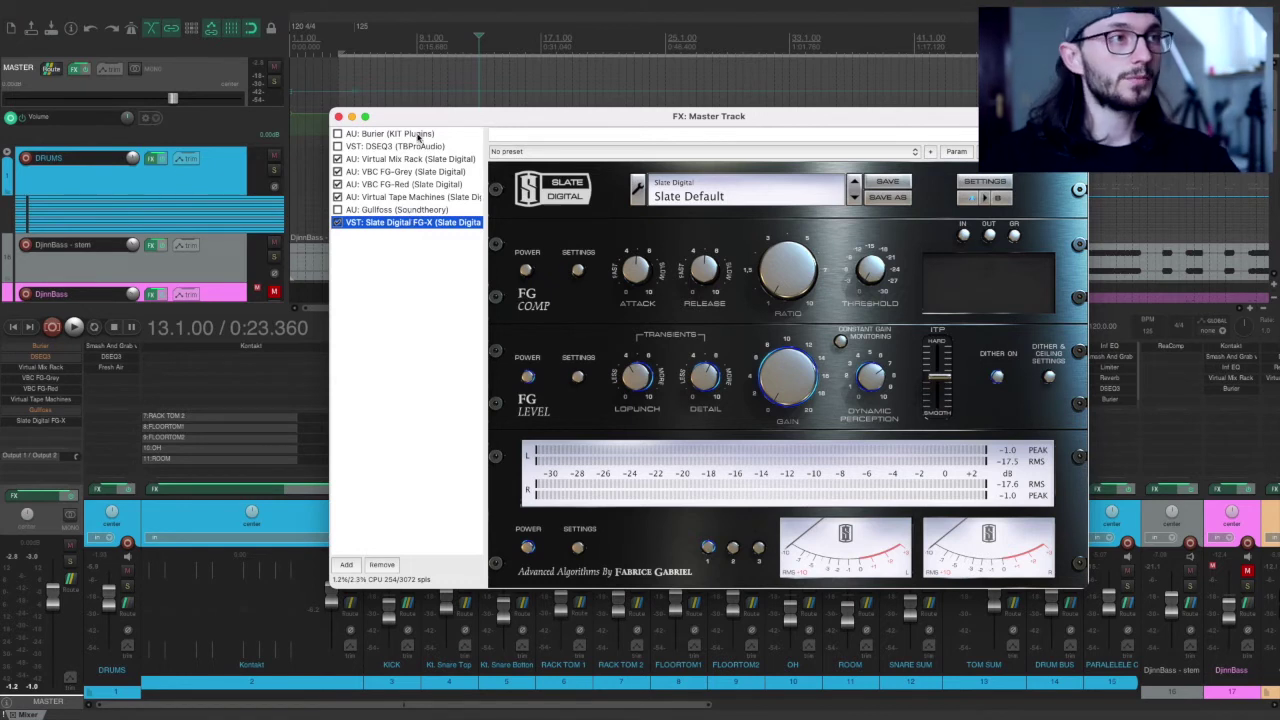
- Open Burier on the master track, compare the playing mix with it active and bypassed, and leave it enabled
drag(425, 119, 476, 121)
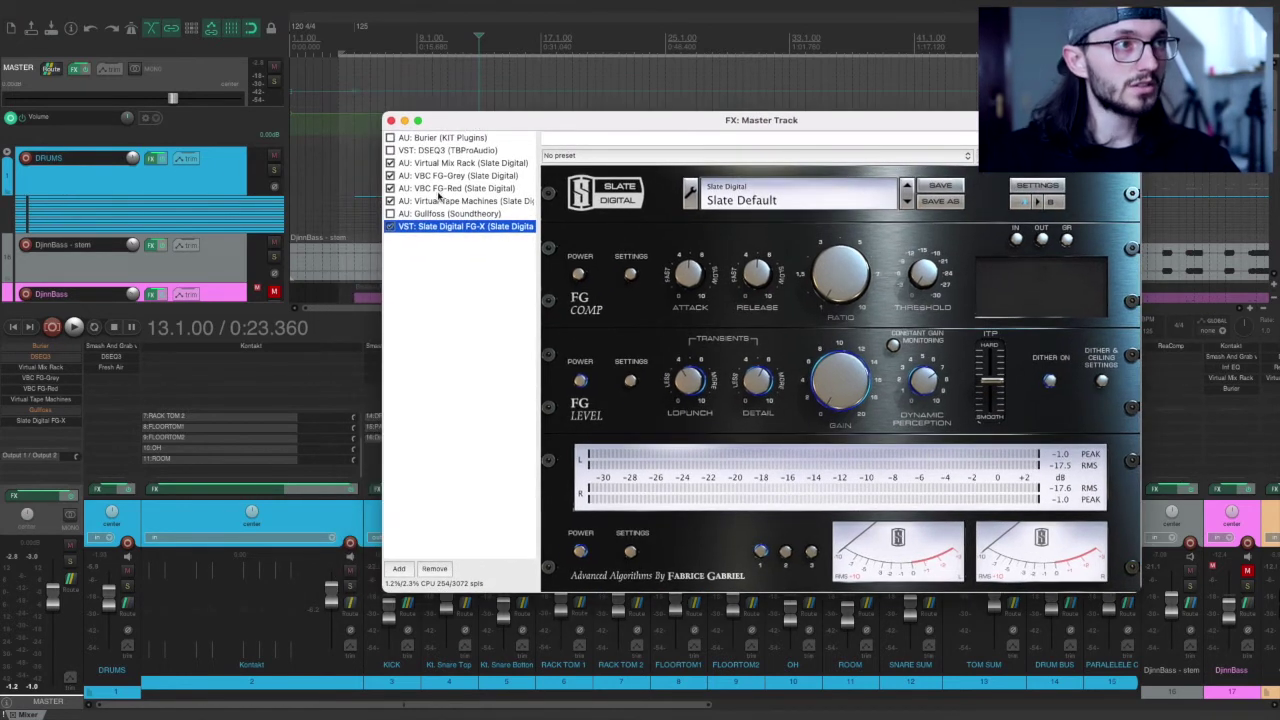
click(442, 139)
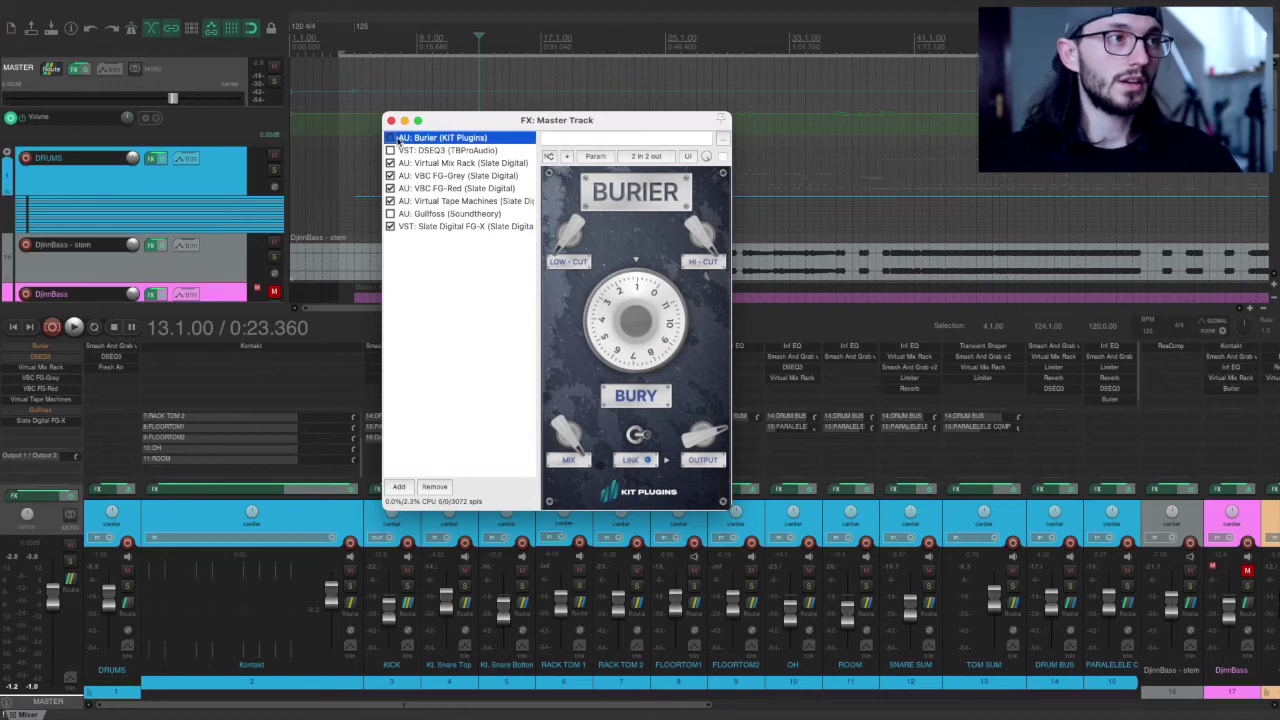
key(space)
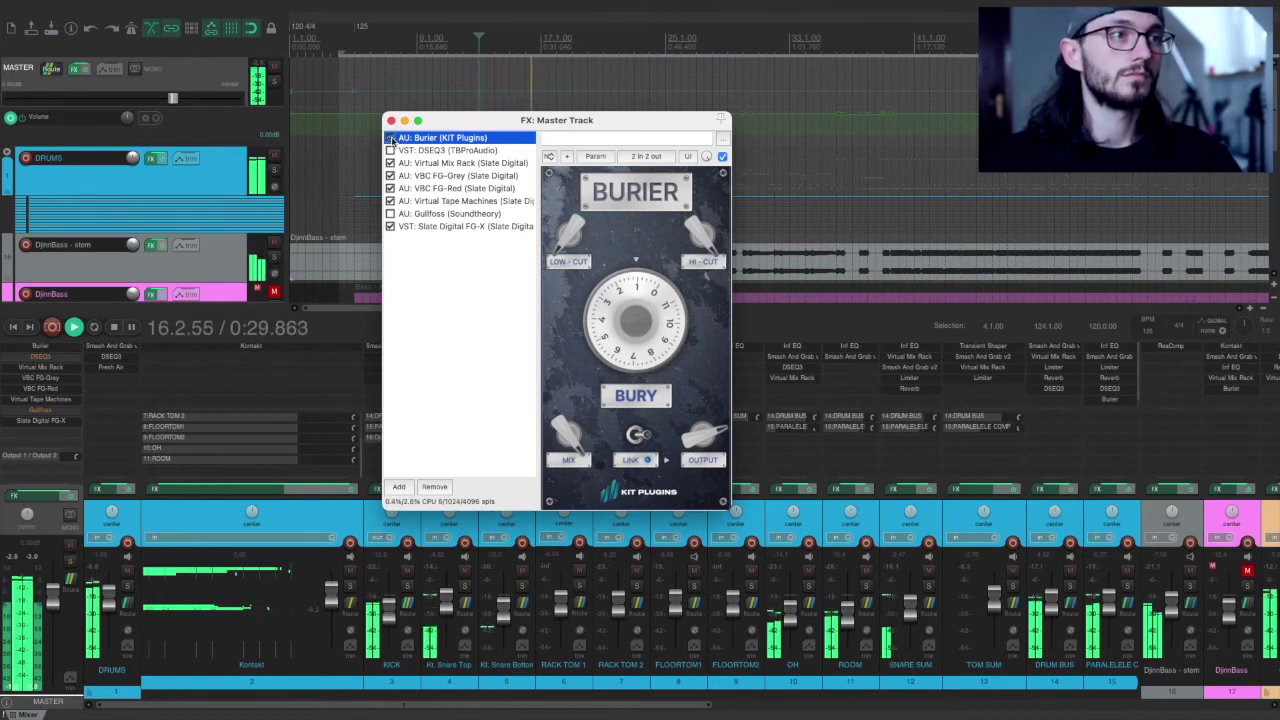
click(391, 138)
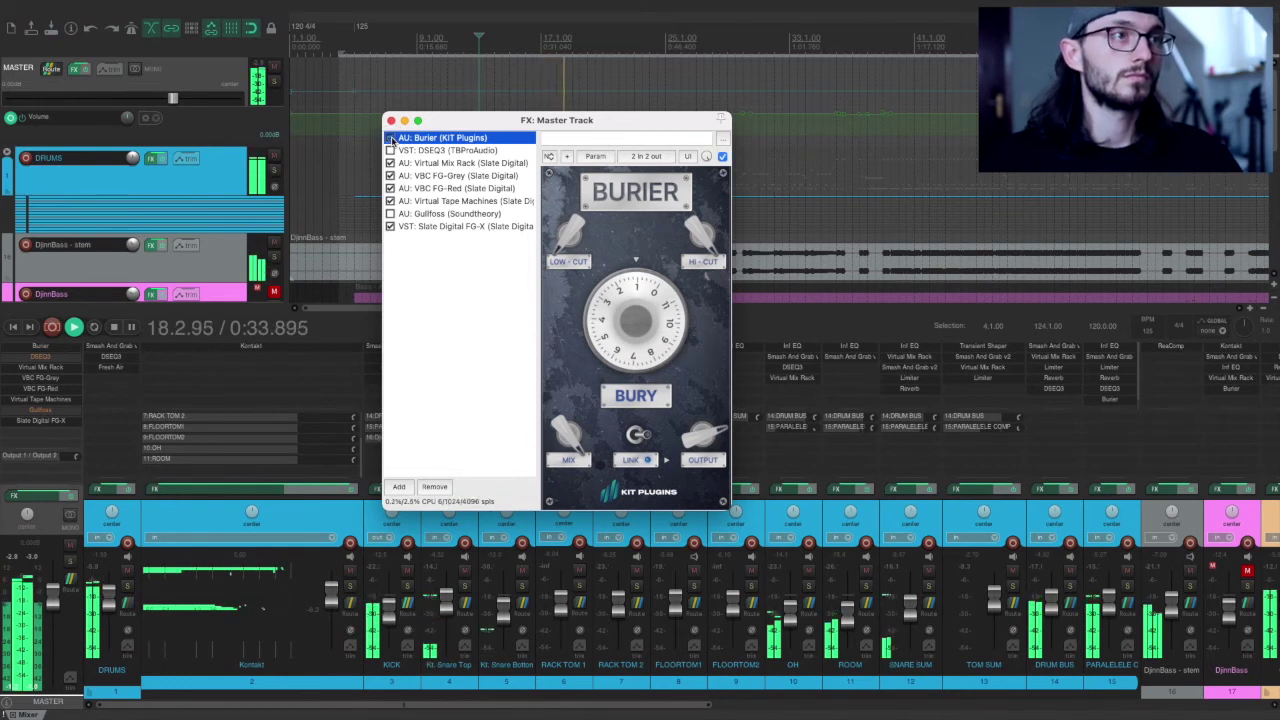
click(391, 138)
key(space)
key(space)
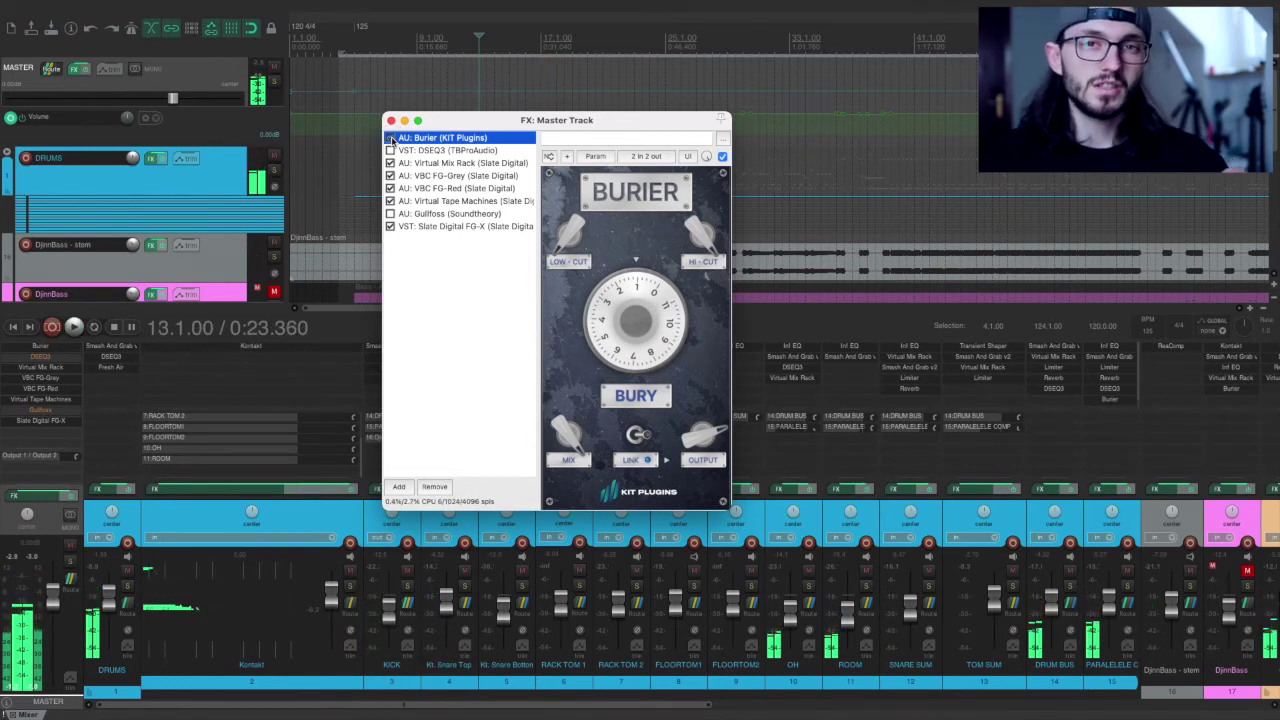
- Open DSEQ3 on the master track, review its MASTERColours settings, and play the mix with the plugin enabled
click(440, 149)
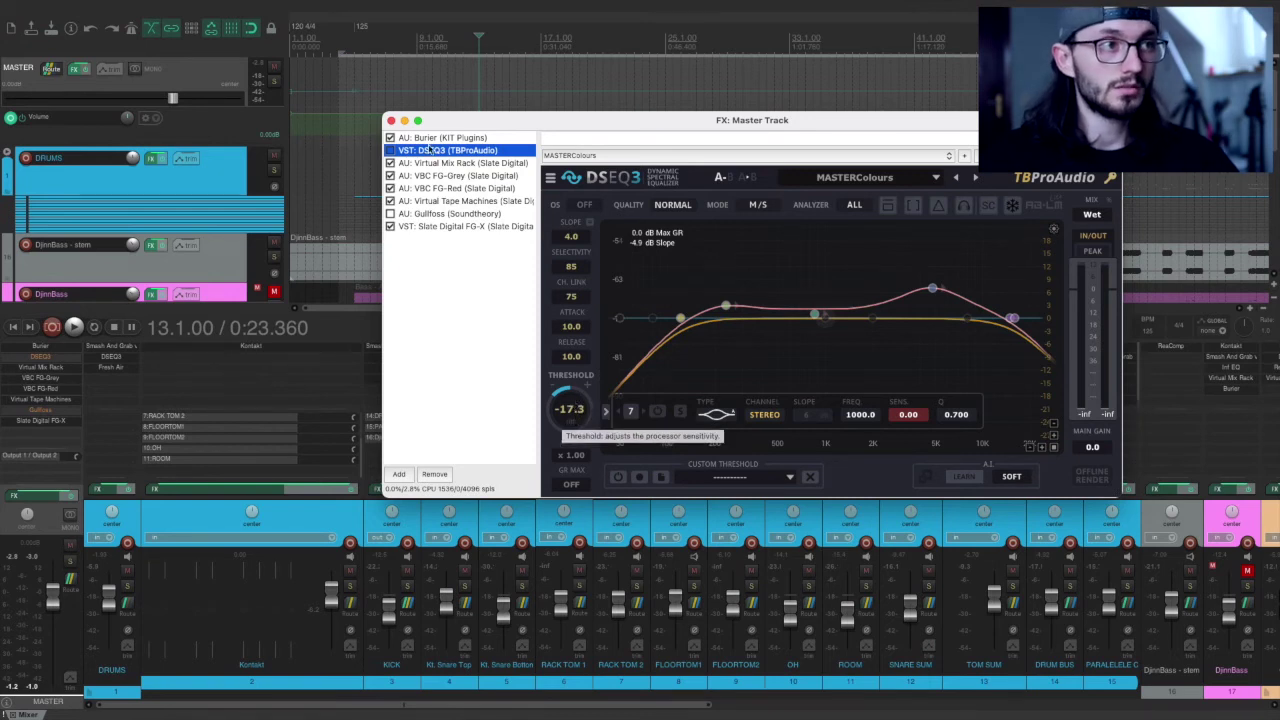
key(space)
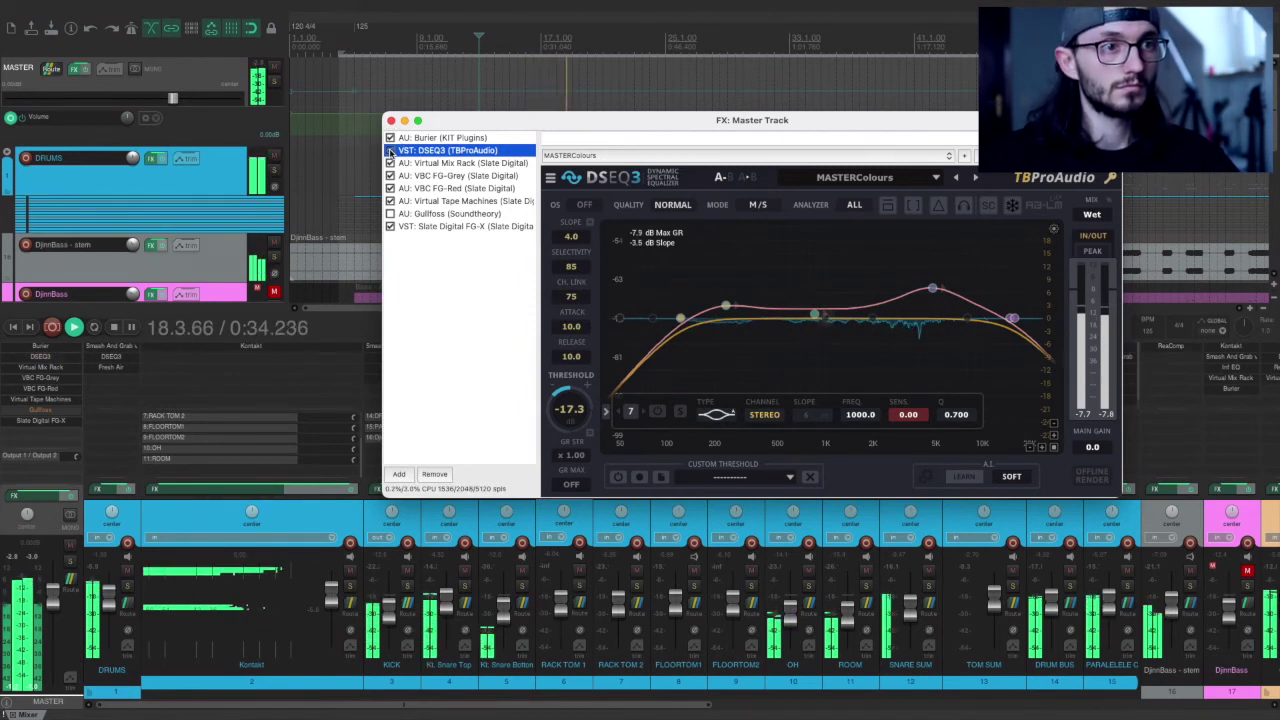
key(space)
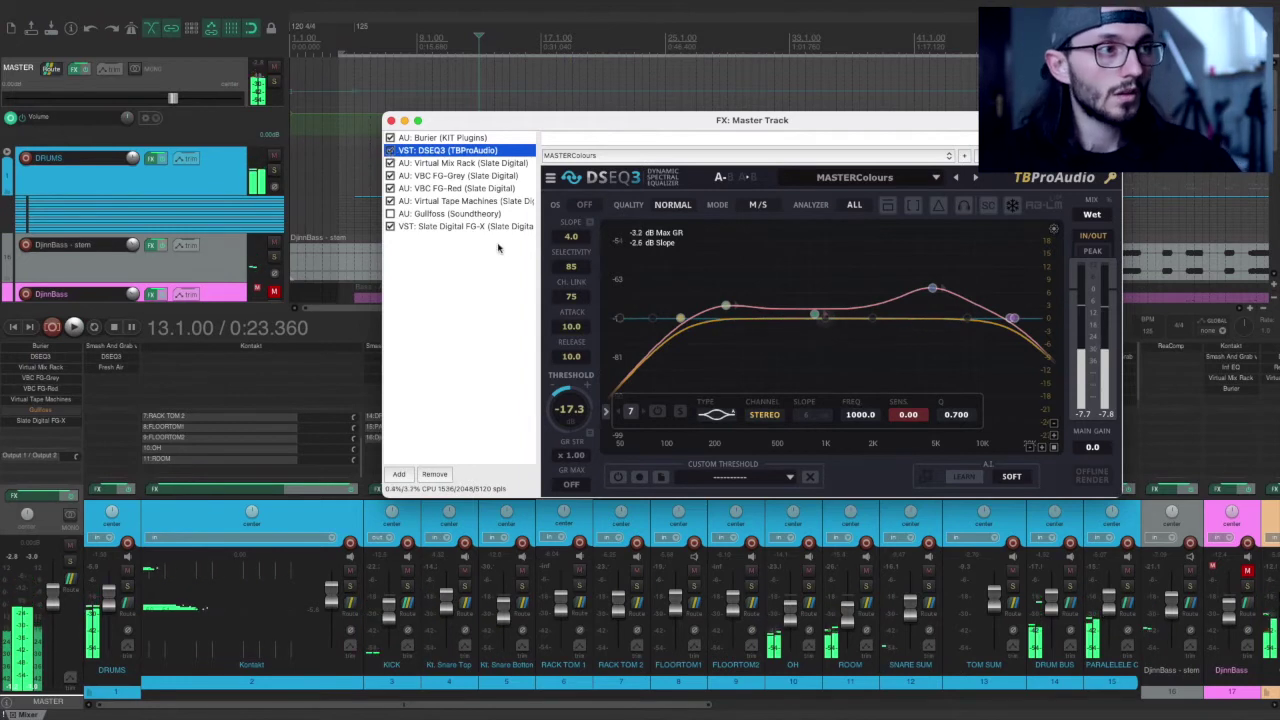
- Open Gullfoss on the master track, review its settings, enable it, and start playback
click(447, 214)
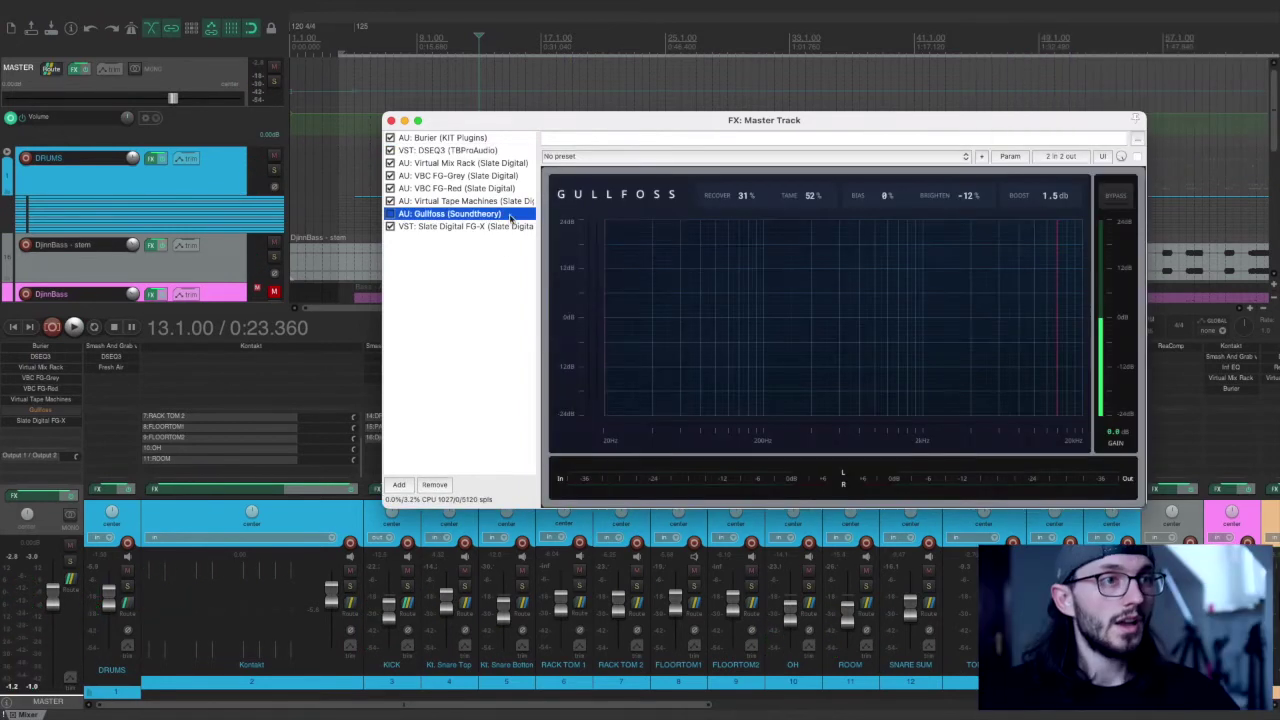
drag(800, 120, 793, 57)
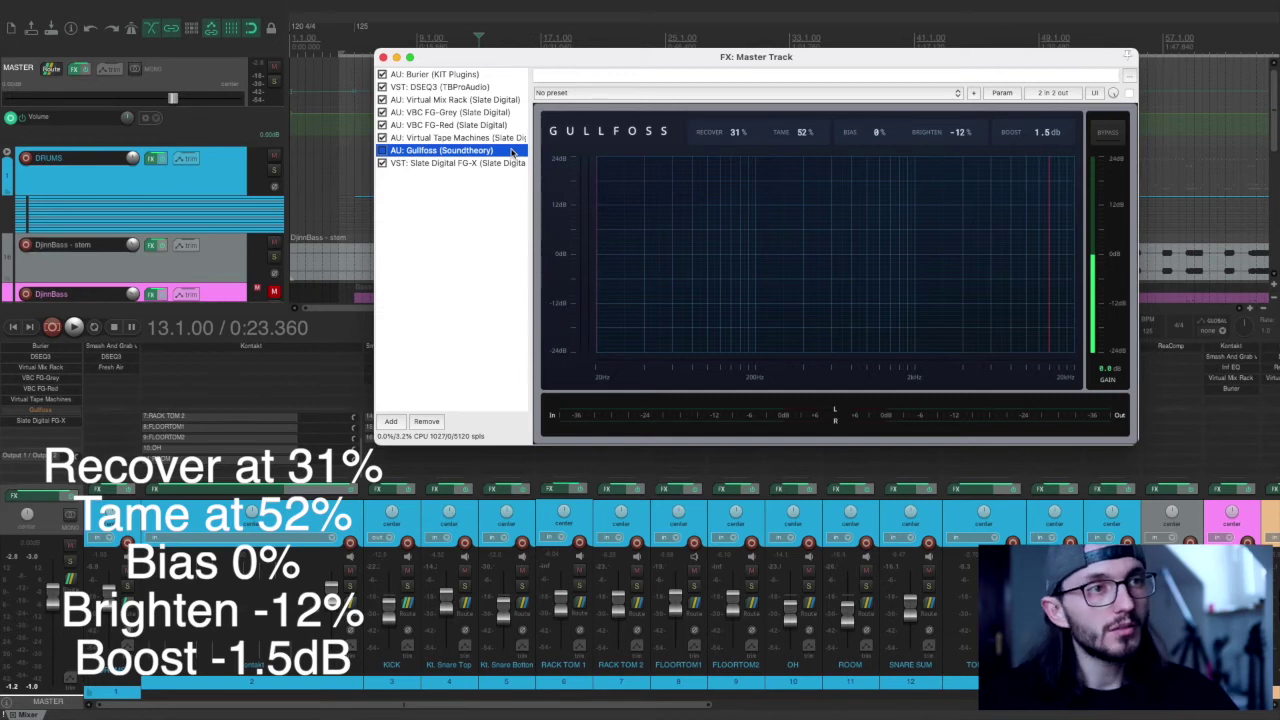
click(382, 150)
key(space)
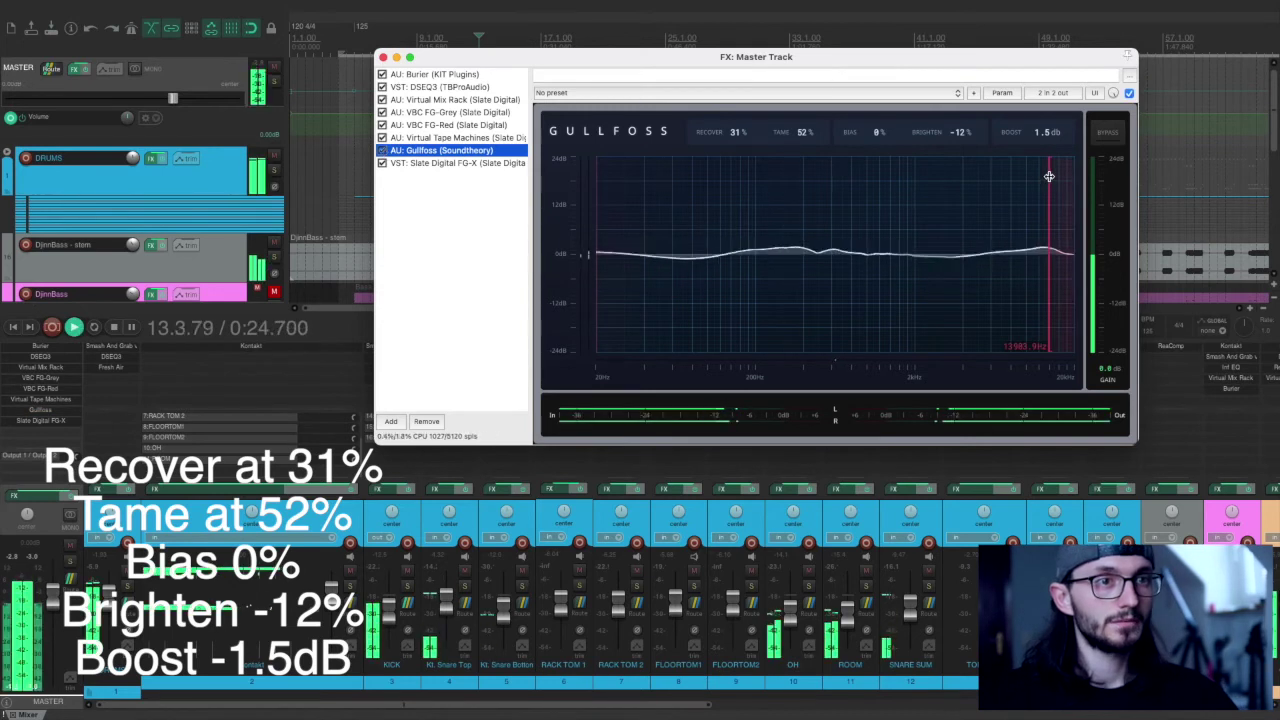
- Set Gullfoss's Boost to 3.0 dB and Brighten to -17% while the mix plays
click(1050, 177)
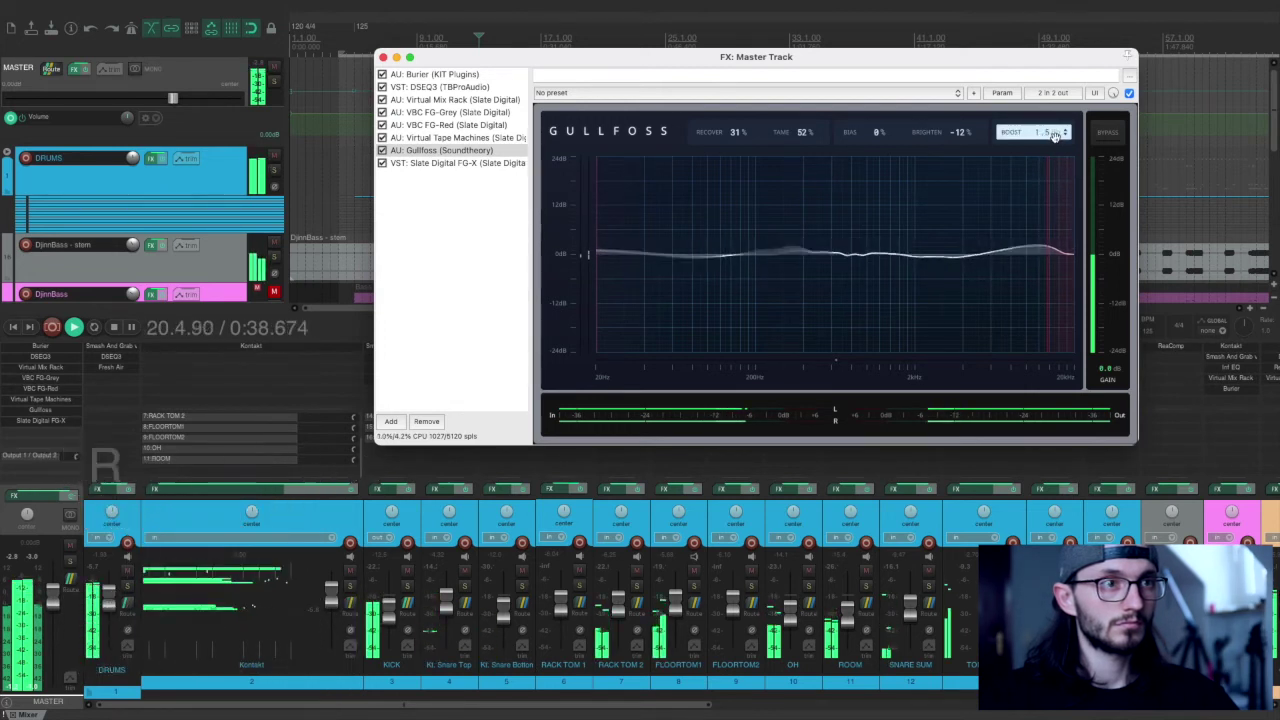
mouse_move(1049, 136)
mouse_down()
mouse_move(1049, 110)
mouse_move(1049, 150)
mouse_up()
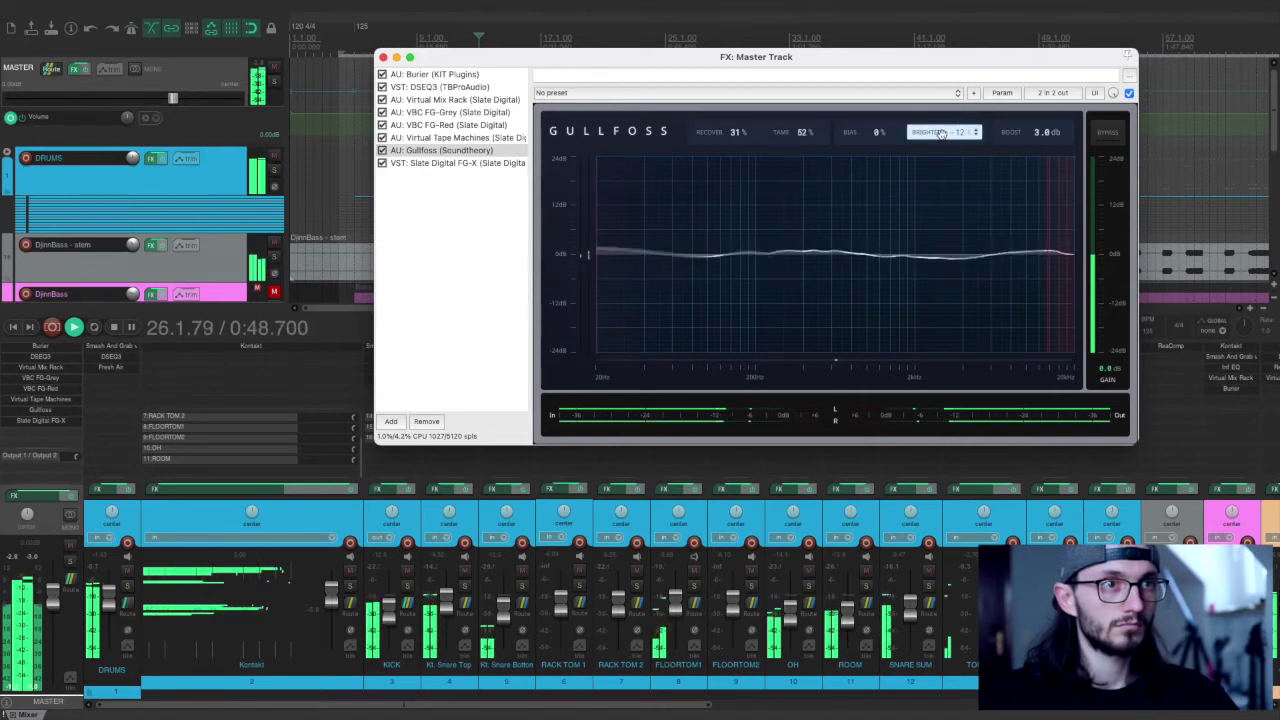
mouse_move(944, 131)
mouse_down()
mouse_move(944, 61)
mouse_move(944, 133)
mouse_up()
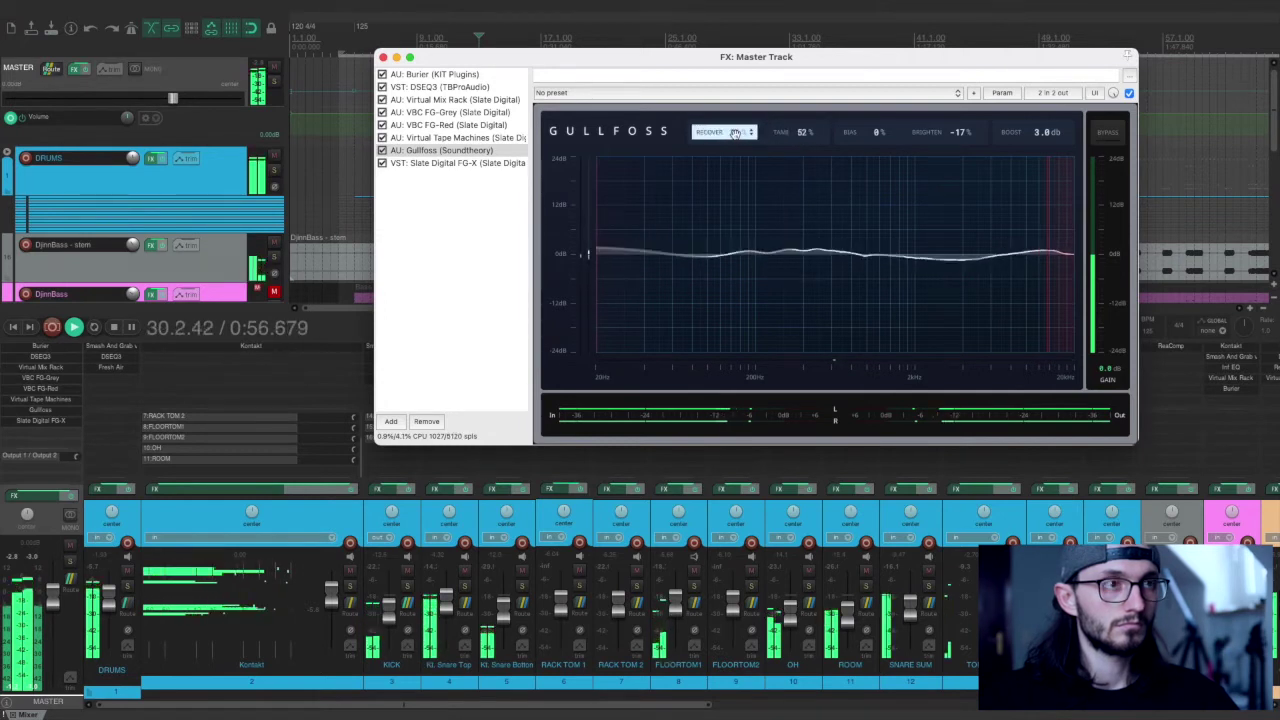
- Sweep Gullfoss's Recover and Tame up to 200% to hear their effect, and return them to 31% and 52%
drag(749, 134, 749, 94)
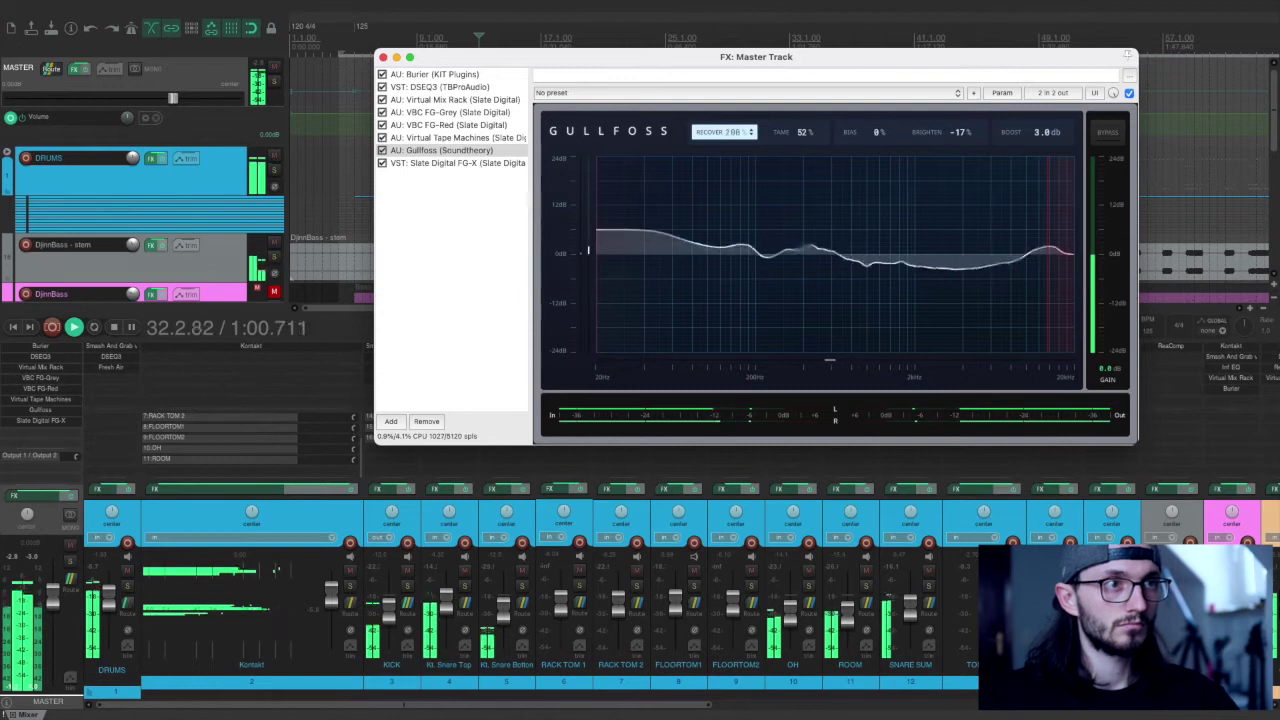
drag(749, 94, 749, 154)
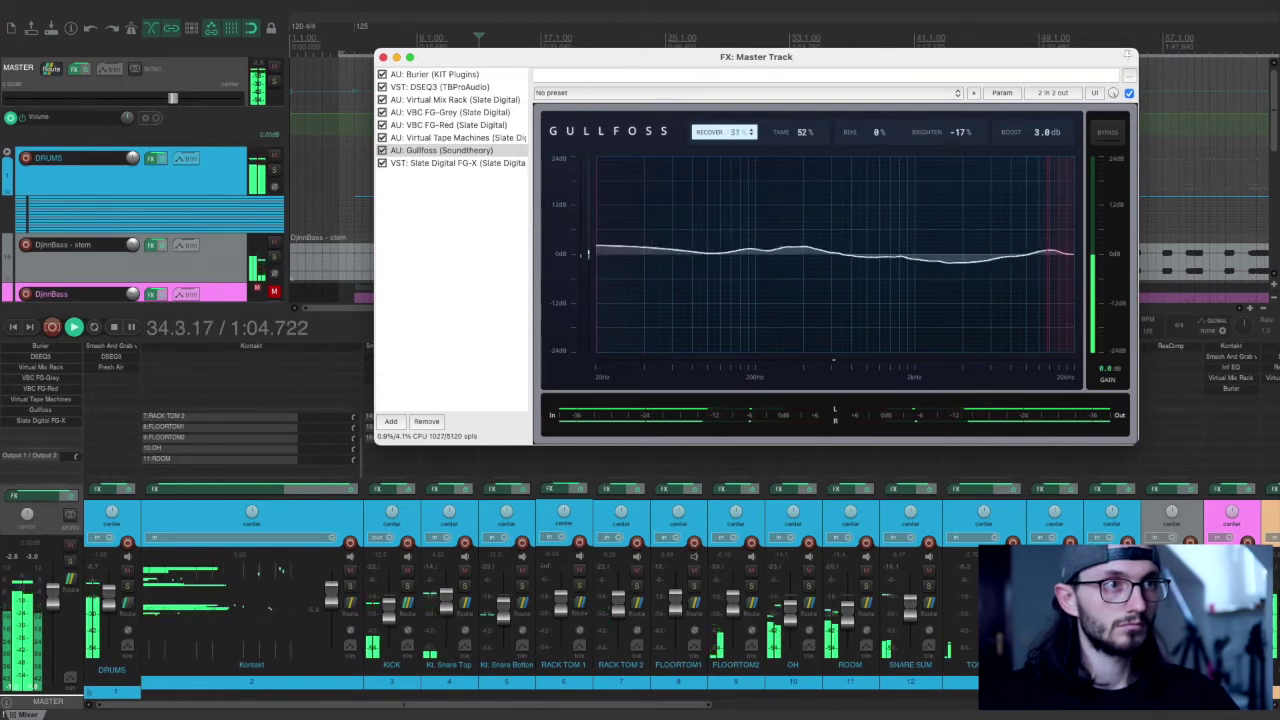
click(795, 132)
drag(795, 132, 795, 170)
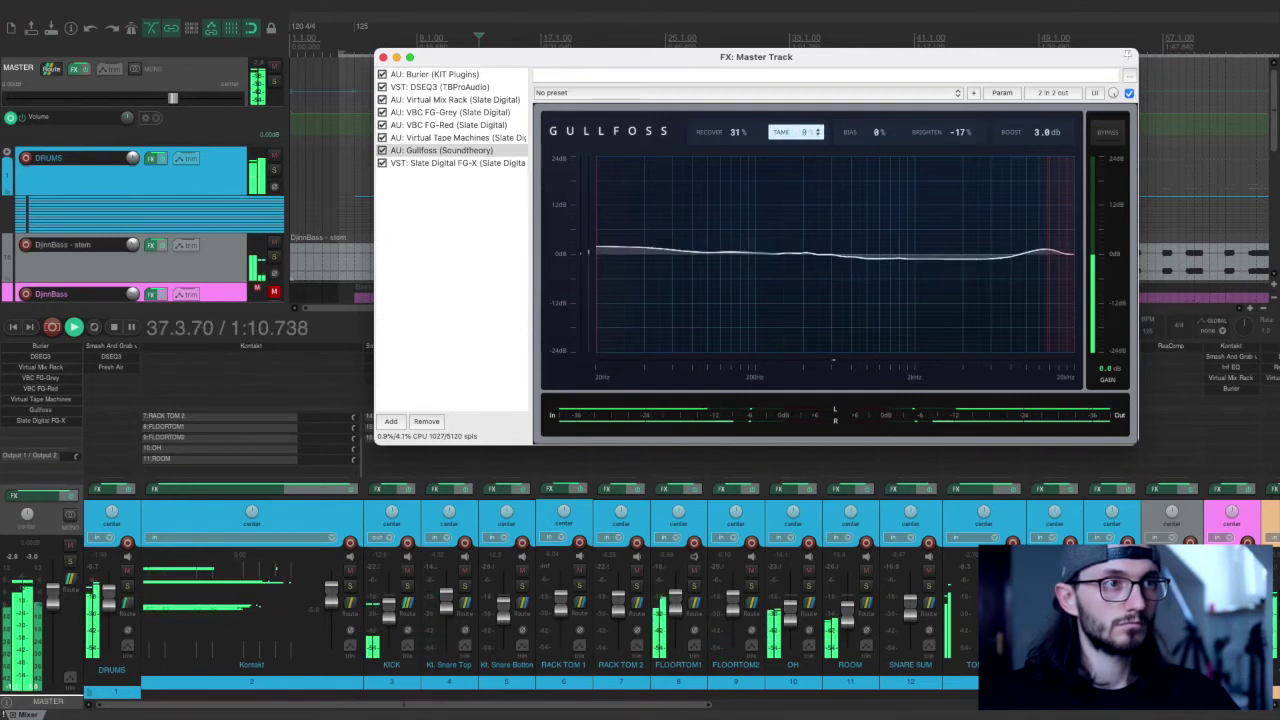
drag(795, 132, 795, 90)
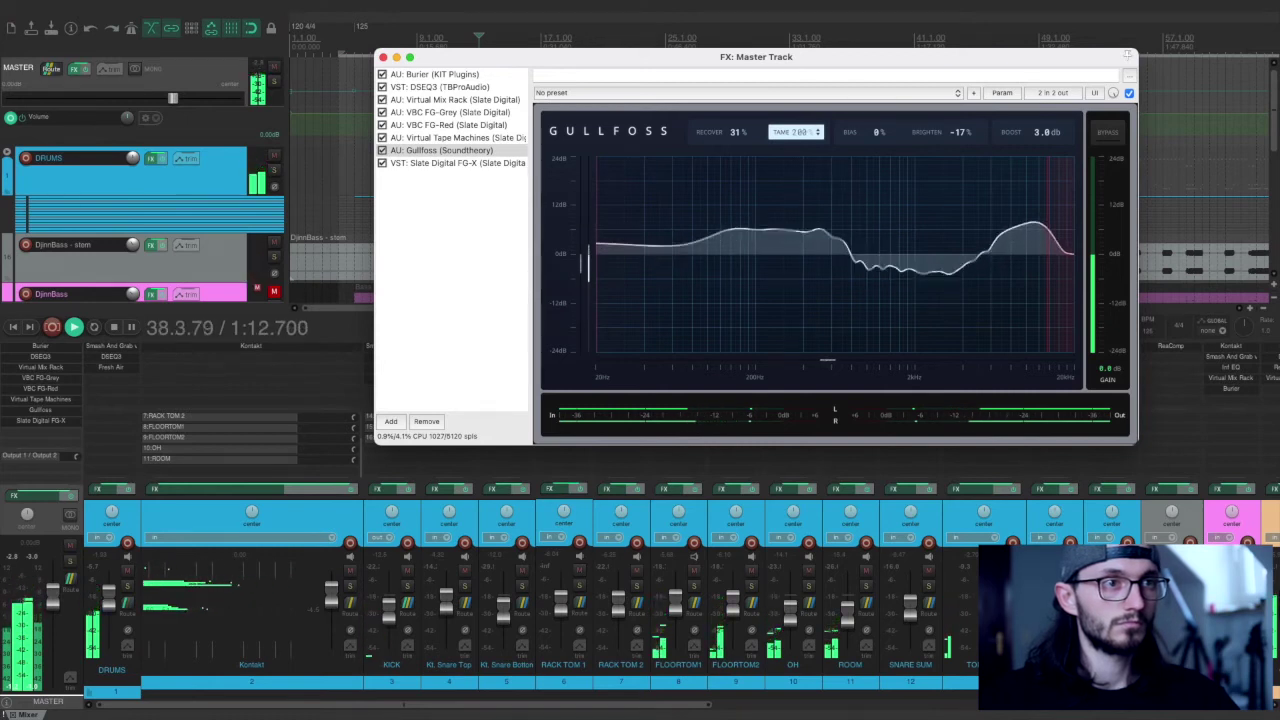
mouse_move(795, 132)
mouse_down()
mouse_move(795, 170)
mouse_move(795, 119)
mouse_move(814, 132)
mouse_up()
- Stop playback and close the master track's effects window
key(space)
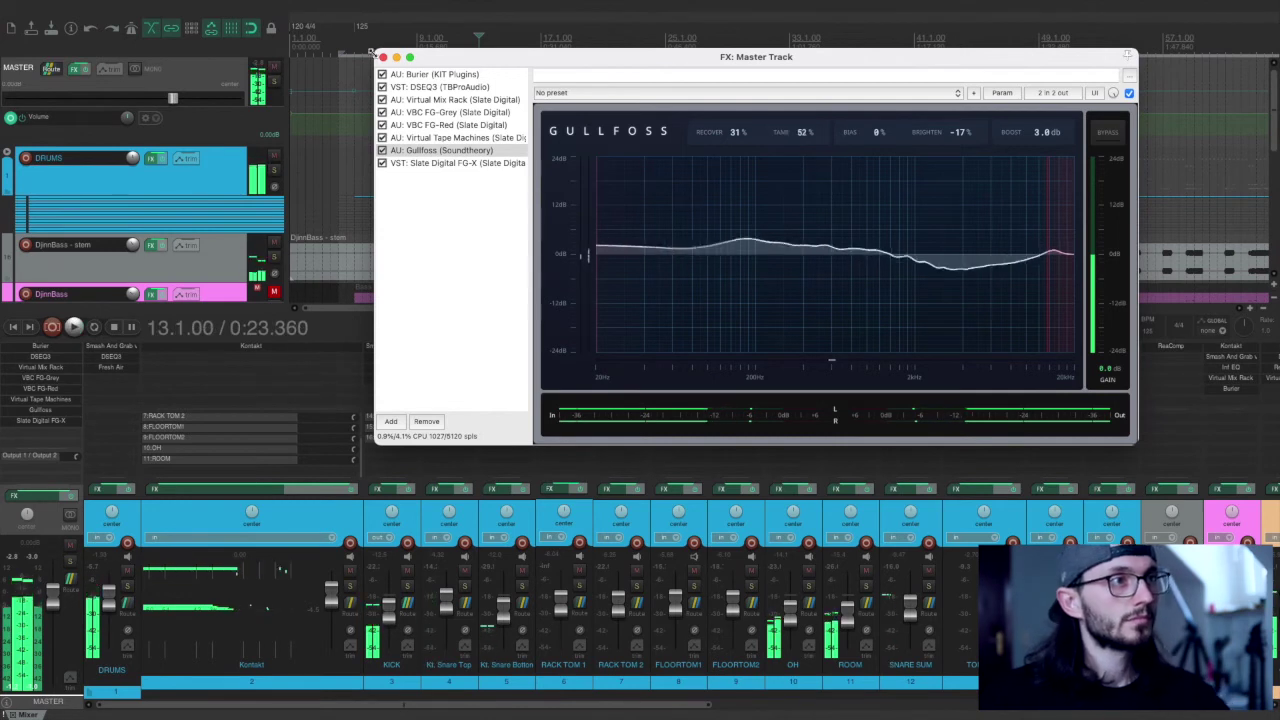
click(383, 58)
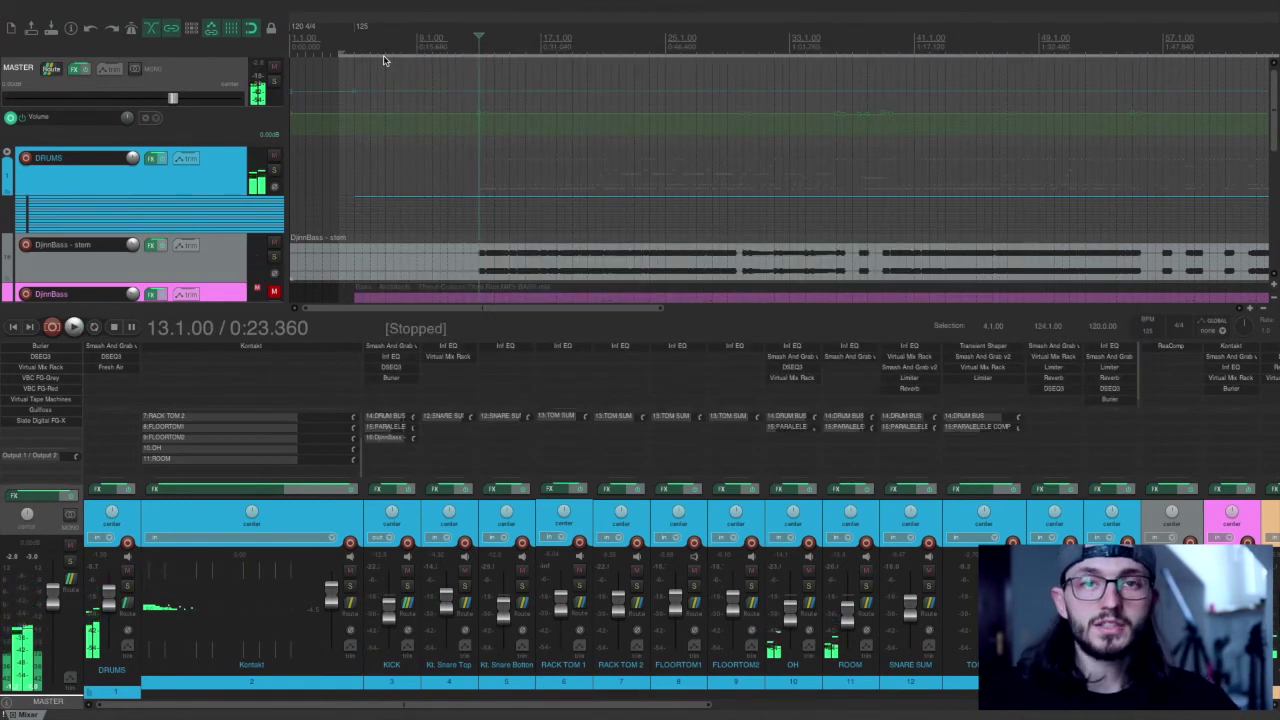